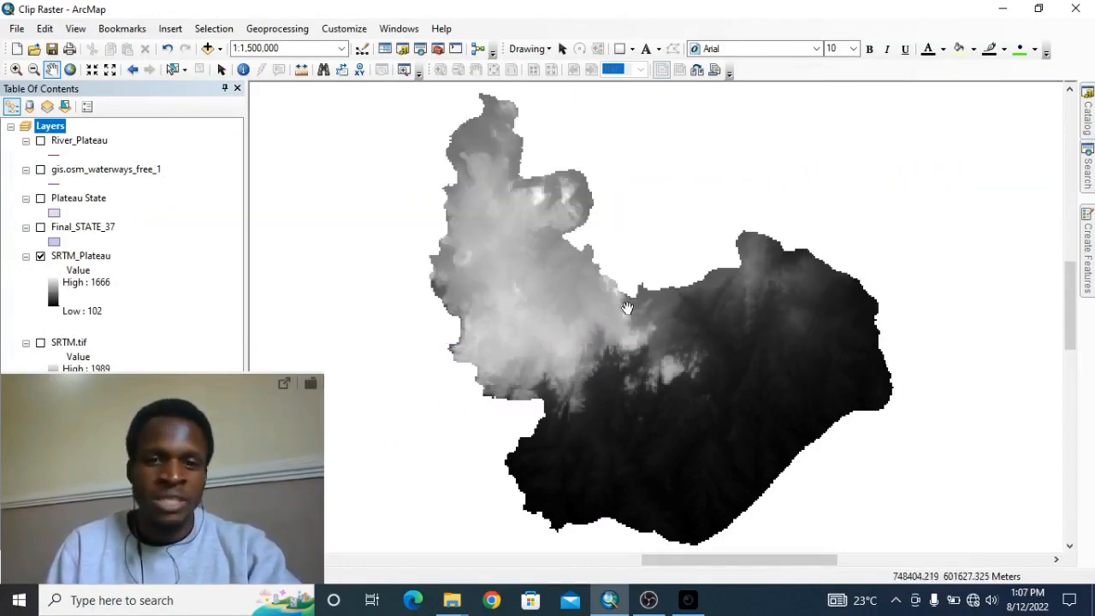
{"action": "left_click_drag", "start_coordinate": [626, 309], "coordinate": [639, 326]}
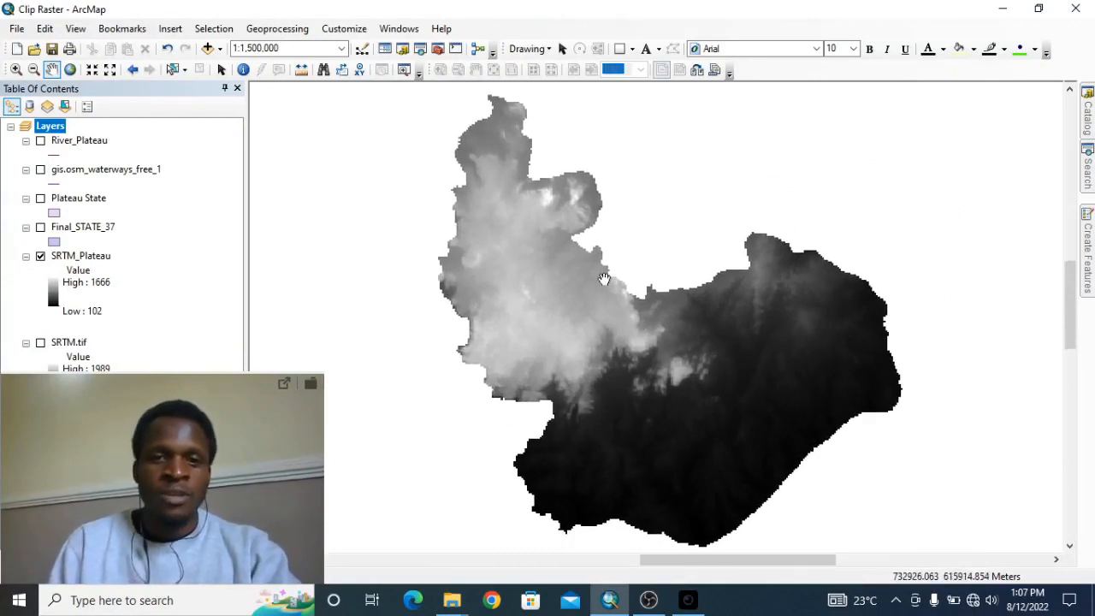
{"action": "mouse_move", "coordinate": [620, 323]}
{"action": "left_mouse_down"}
{"action": "mouse_move", "coordinate": [590, 303]}
{"action": "mouse_move", "coordinate": [617, 327]}
{"action": "left_mouse_up"}
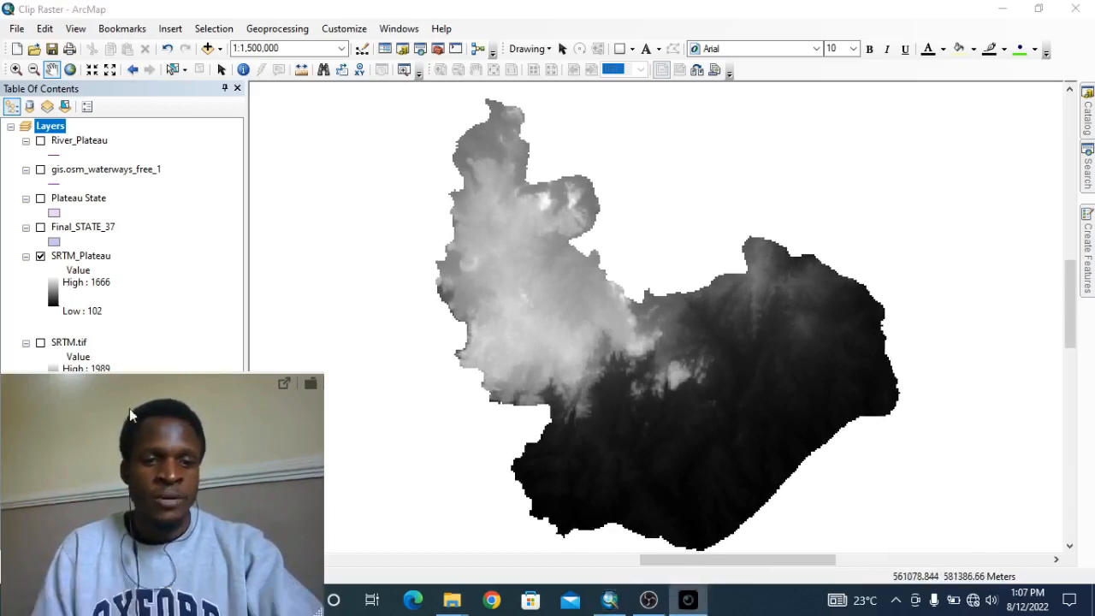
{"action": "left_click_drag", "start_coordinate": [120, 413], "coordinate": [886, 402]}
{"action": "left_click_drag", "start_coordinate": [602, 314], "coordinate": [505, 301]}
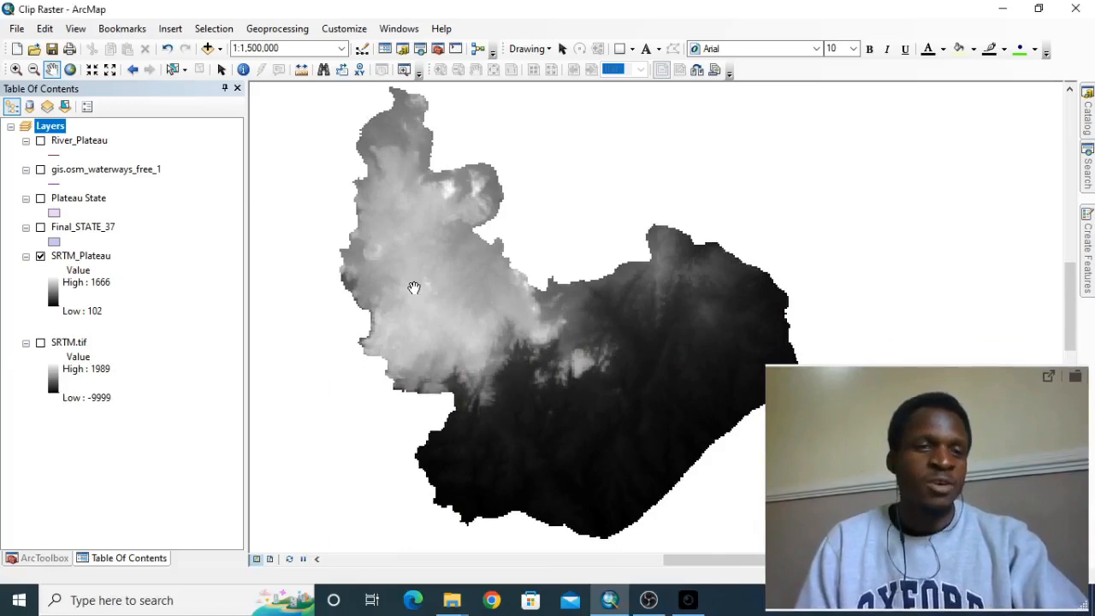
{"action": "left_click_drag", "start_coordinate": [396, 243], "coordinate": [401, 247]}
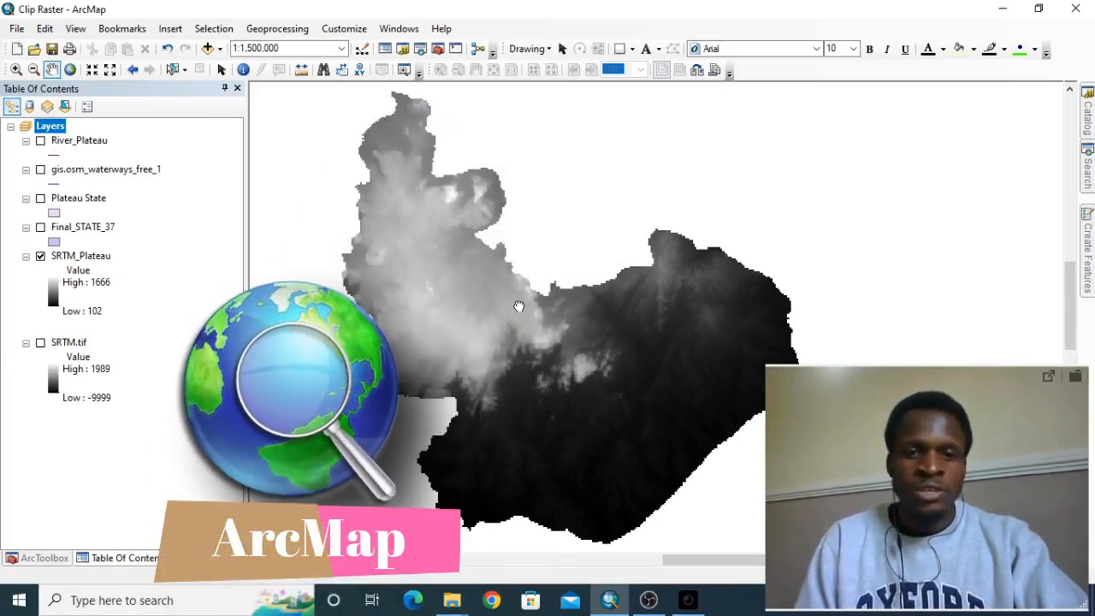
{"action": "left_click_drag", "start_coordinate": [518, 306], "coordinate": [563, 308]}
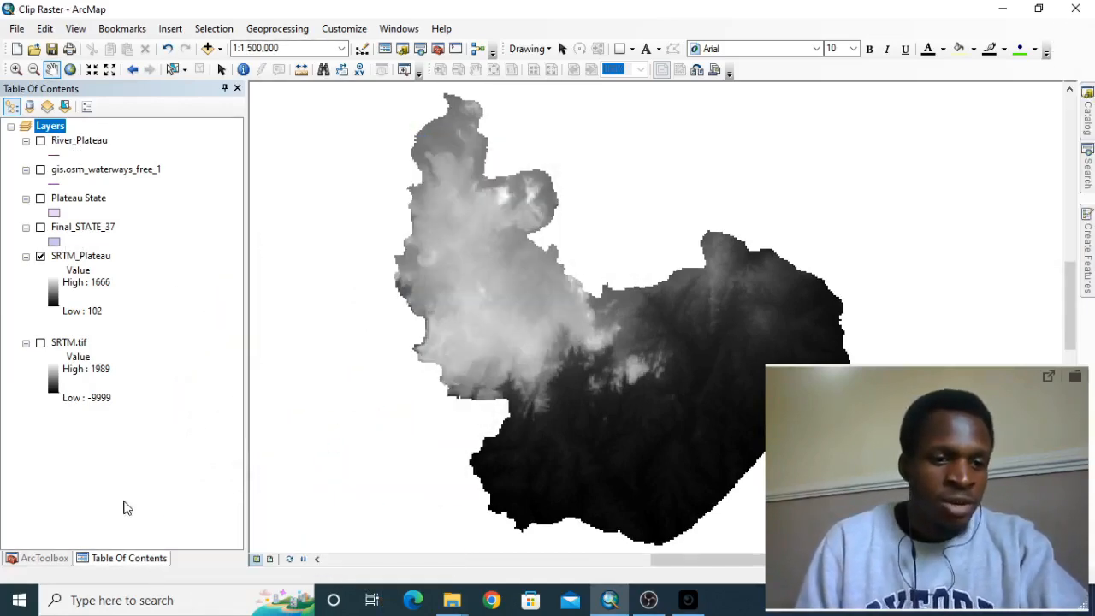
Switch from the layer list to the ArcToolbox tree of geoprocessing tools
{"action": "left_click", "coordinate": [47, 558]}
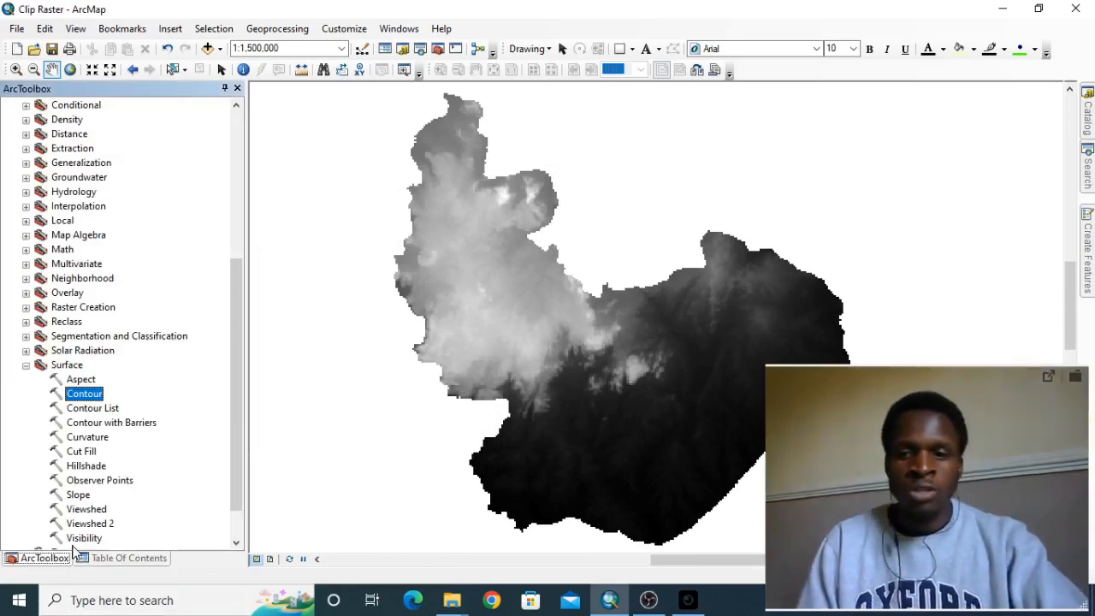
{"action": "left_click", "coordinate": [124, 559]}
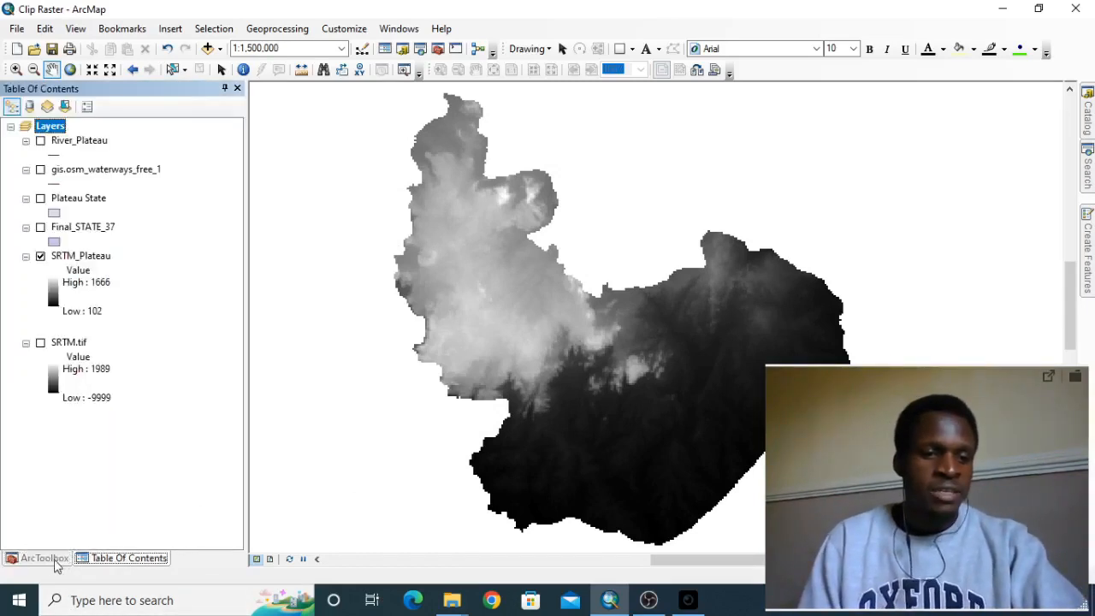
{"action": "left_click", "coordinate": [53, 558]}
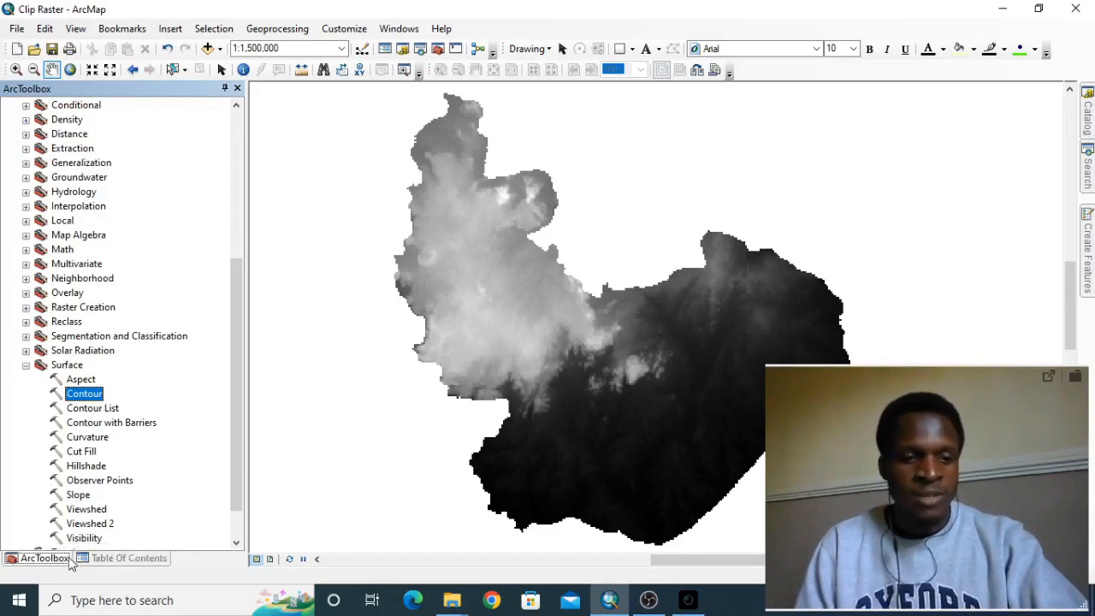
{"action": "left_click", "coordinate": [111, 562]}
{"action": "left_click", "coordinate": [47, 561]}
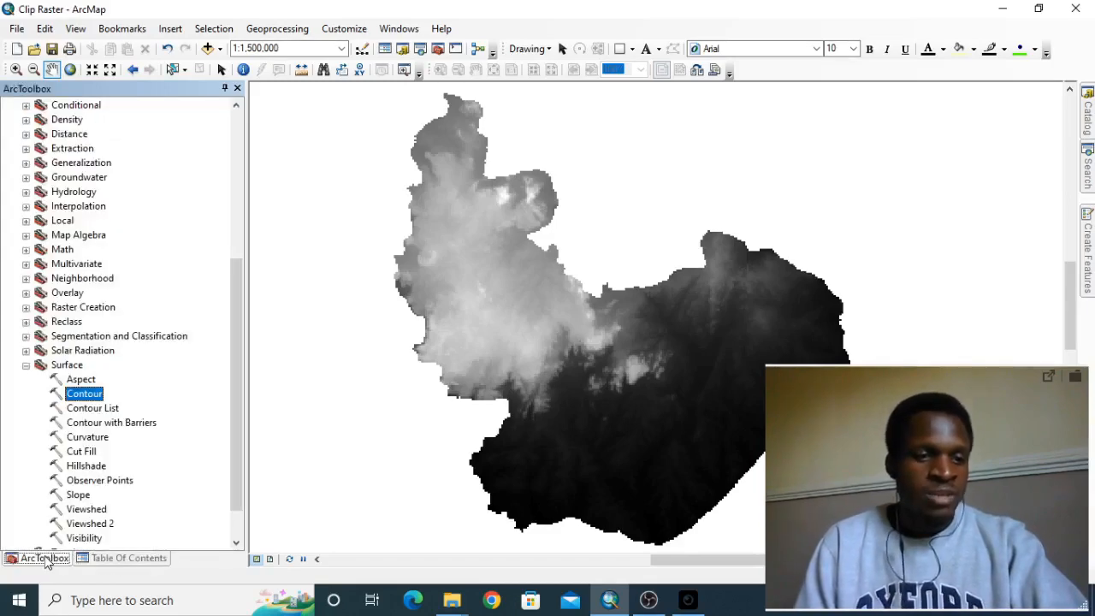
Collapse the Spatial Analyst Tools toolbox and expand it again to list its toolsets
{"action": "scroll", "coordinate": [52, 344], "scroll_direction": "up", "scroll_amount": 6}
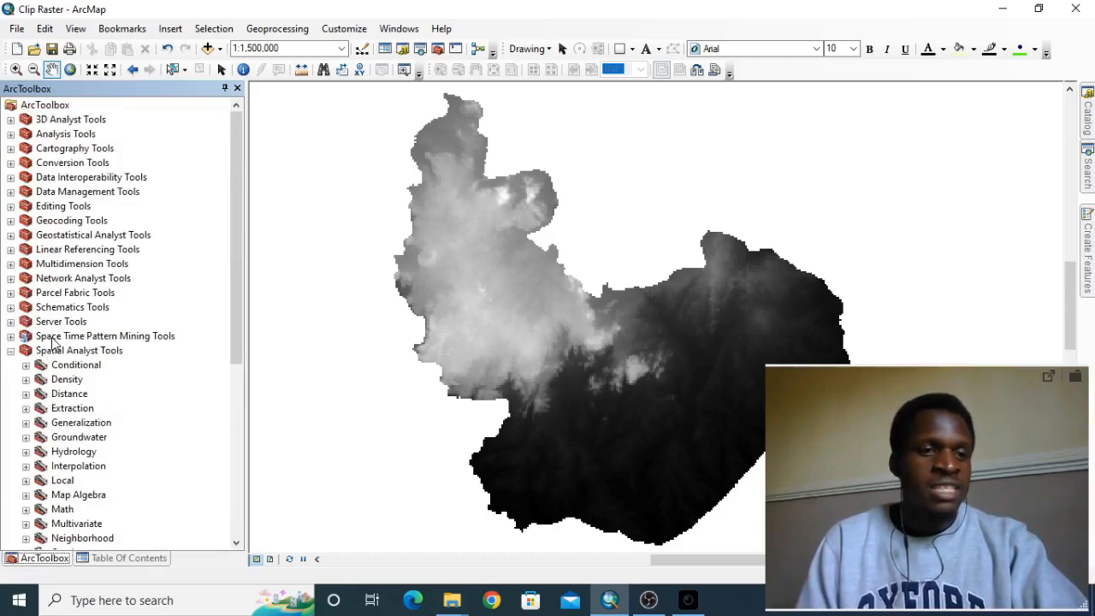
{"action": "left_click", "coordinate": [11, 351]}
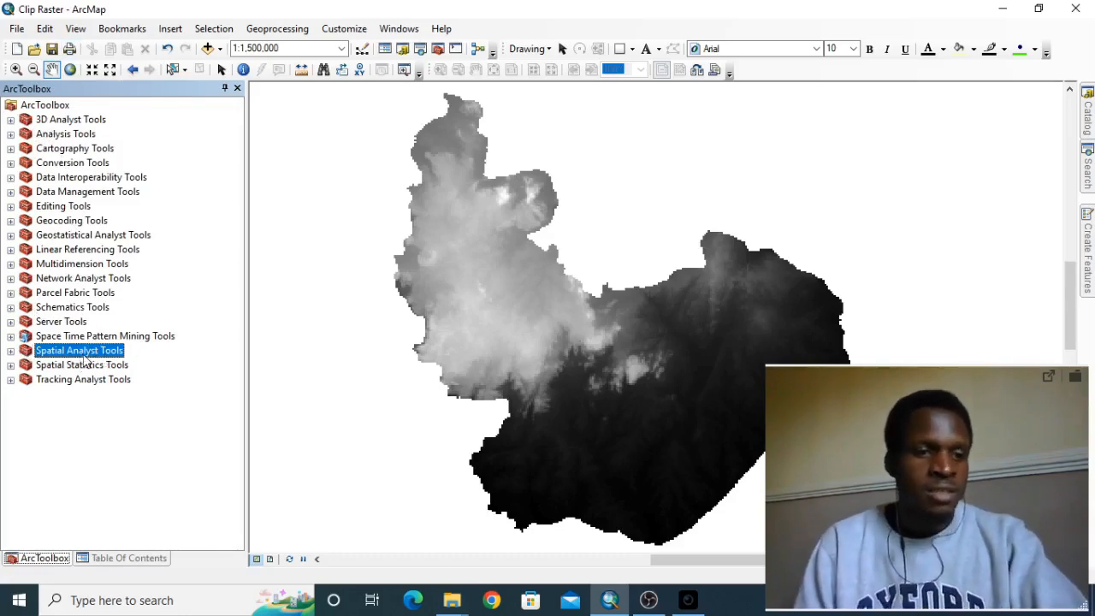
{"action": "left_click", "coordinate": [10, 352]}
{"action": "scroll", "coordinate": [117, 337], "scroll_direction": "down", "scroll_amount": 1}
{"action": "scroll", "coordinate": [125, 305], "scroll_direction": "up", "scroll_amount": 7}
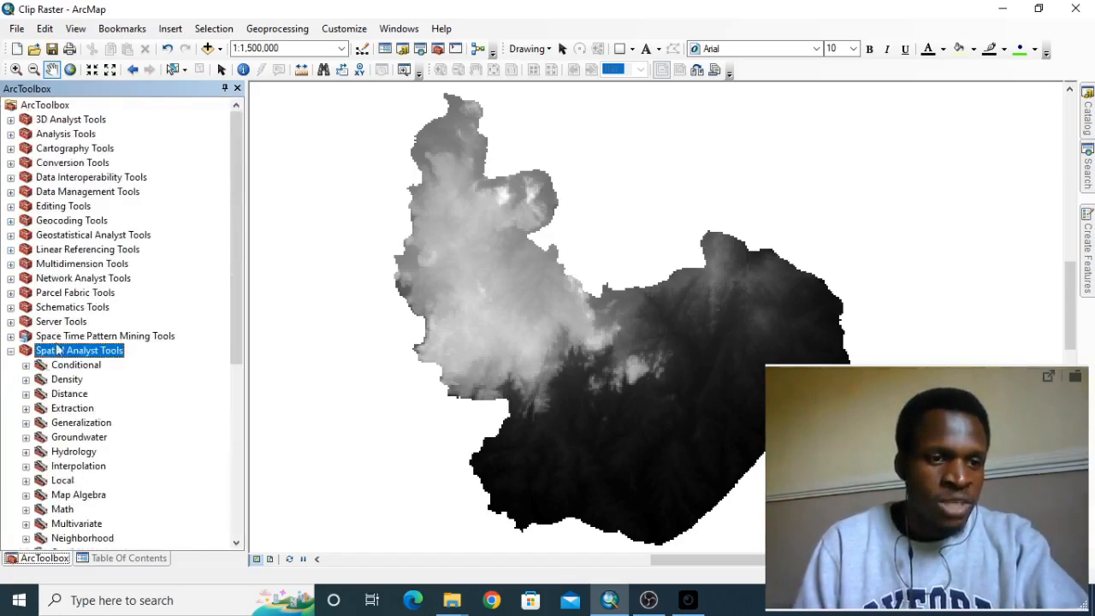
{"action": "left_click", "coordinate": [10, 351]}
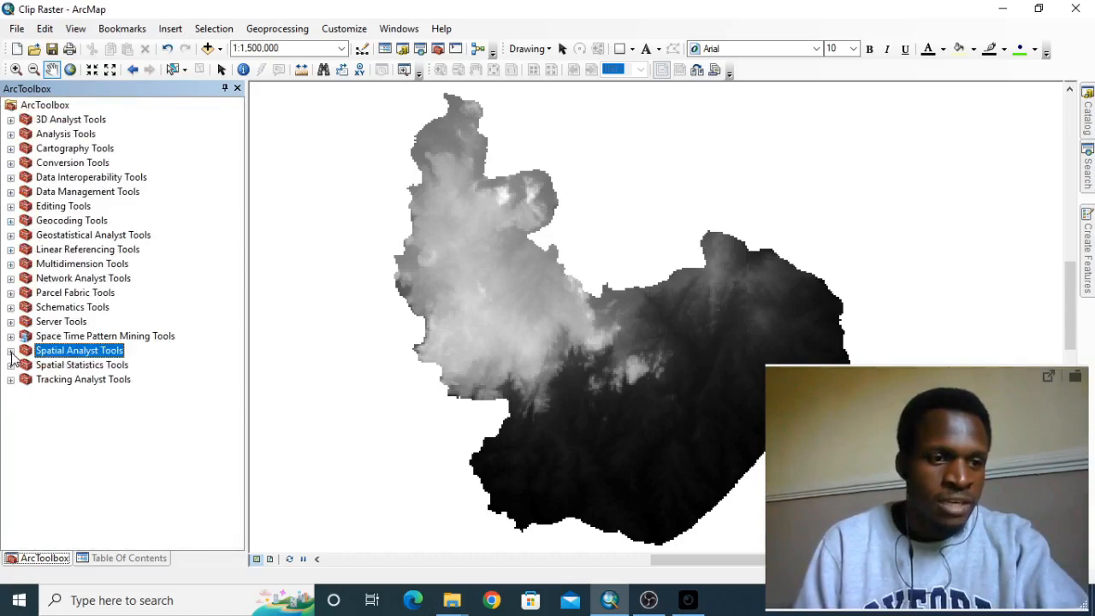
{"action": "left_click", "coordinate": [11, 351]}
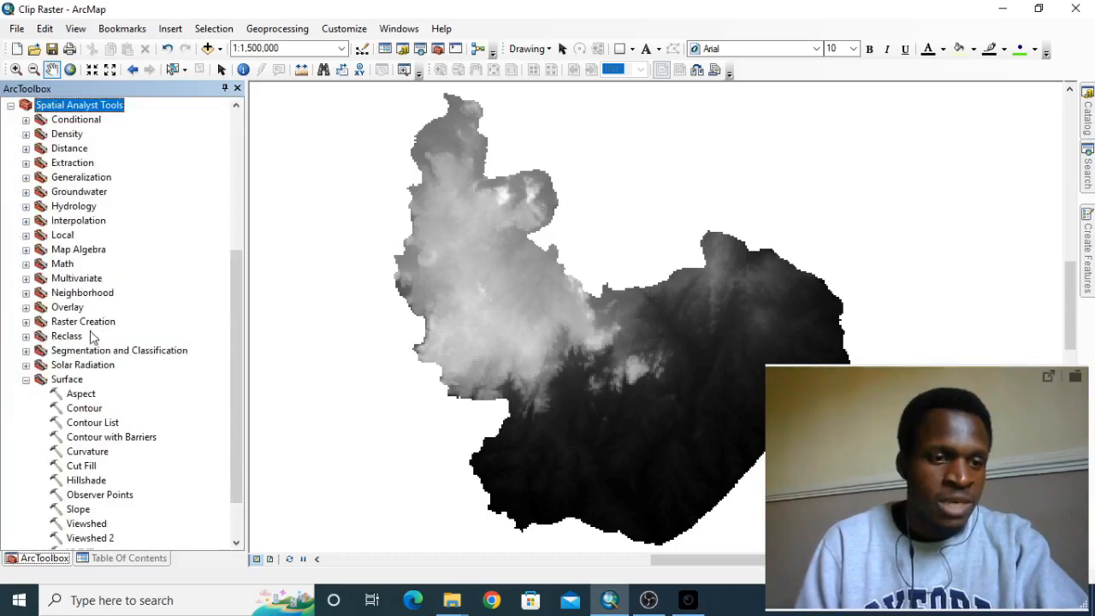
Find the Surface toolset within Spatial Analyst Tools, collapse it and expand it again to list its tools
{"action": "scroll", "coordinate": [93, 336], "scroll_direction": "down", "scroll_amount": 2}
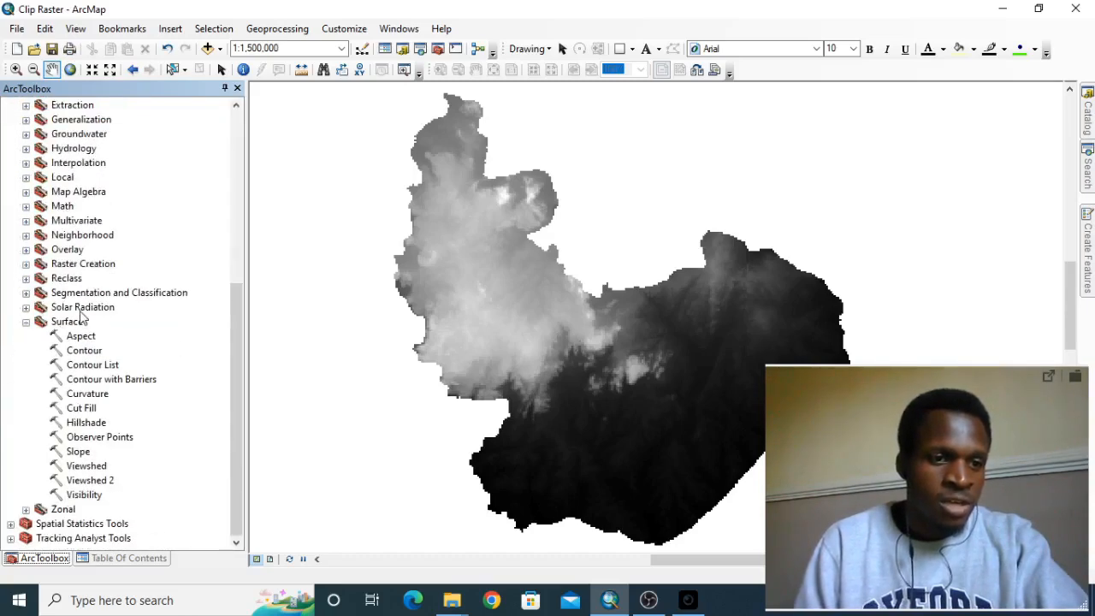
{"action": "scroll", "coordinate": [82, 317], "scroll_direction": "up", "scroll_amount": 2}
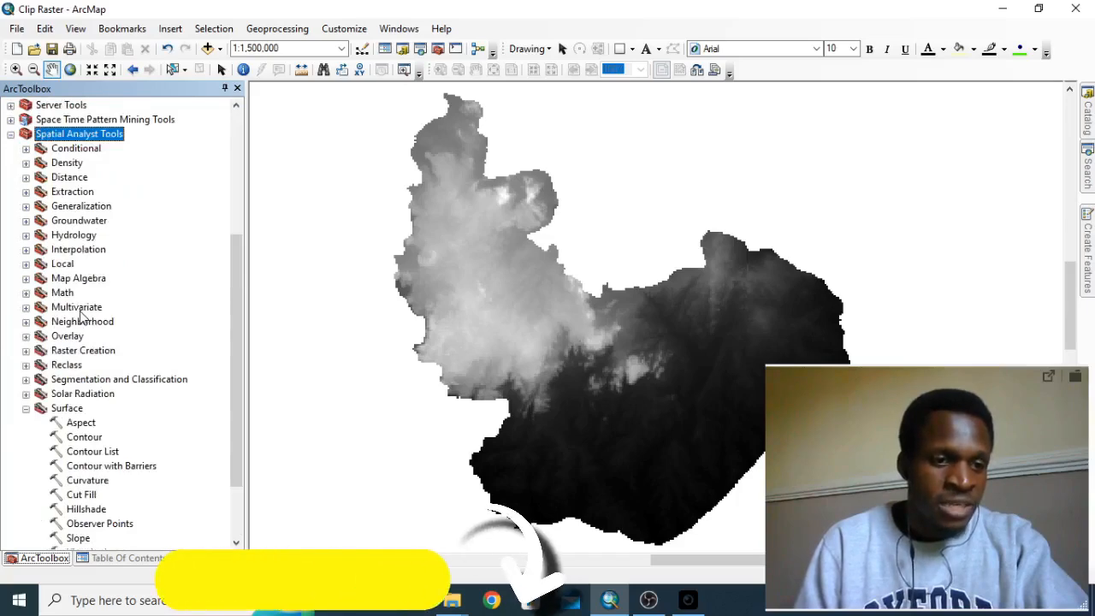
{"action": "scroll", "coordinate": [81, 329], "scroll_direction": "down", "scroll_amount": 1}
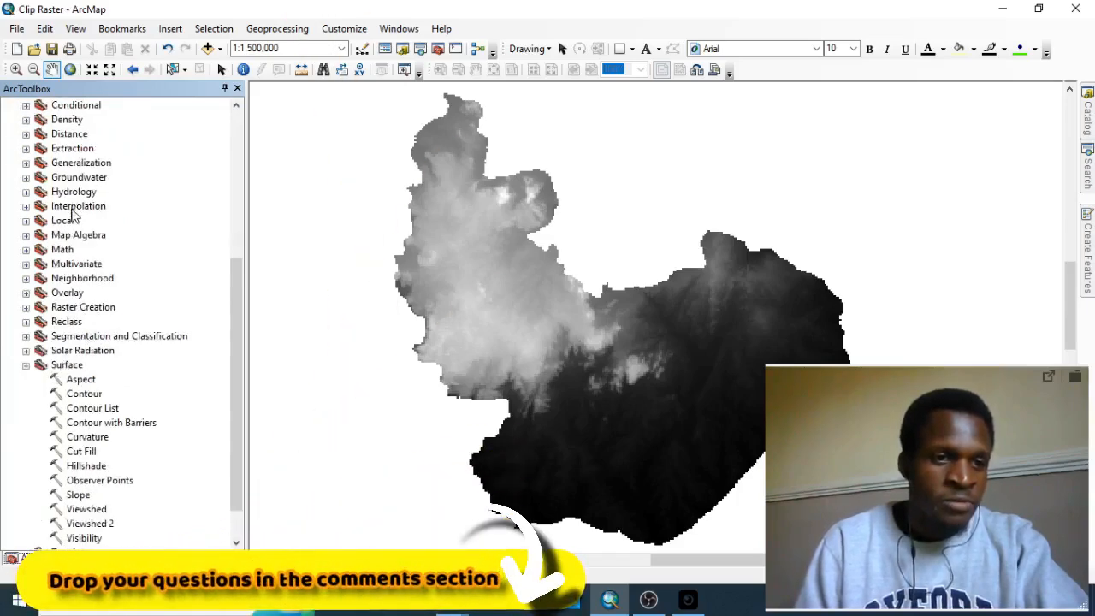
{"action": "scroll", "coordinate": [73, 214], "scroll_direction": "up", "scroll_amount": 2}
{"action": "scroll", "coordinate": [47, 411], "scroll_direction": "down", "scroll_amount": 1}
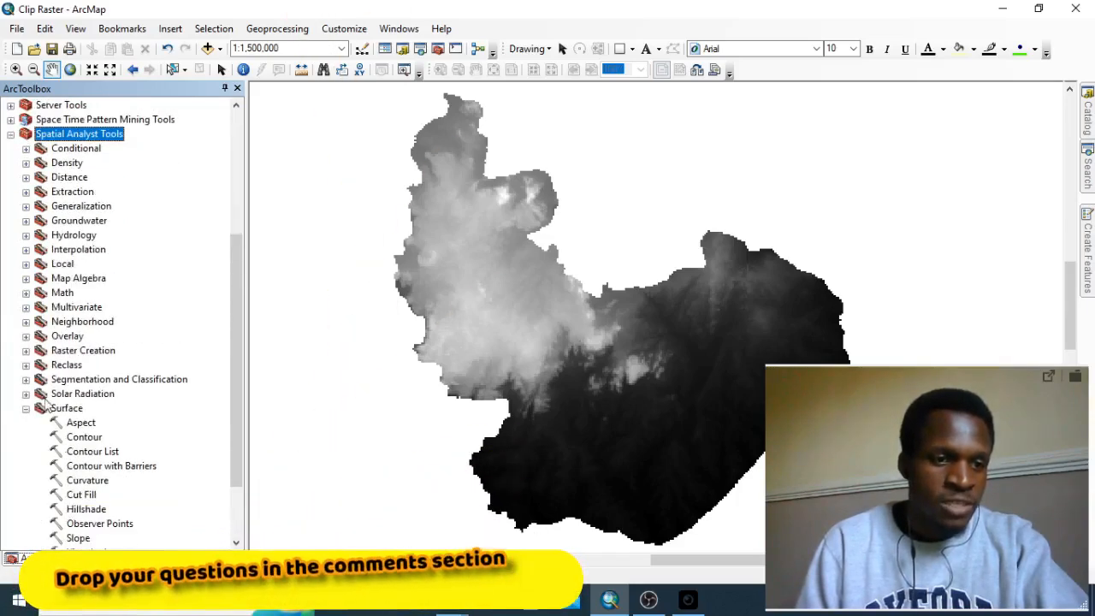
{"action": "left_click", "coordinate": [26, 408]}
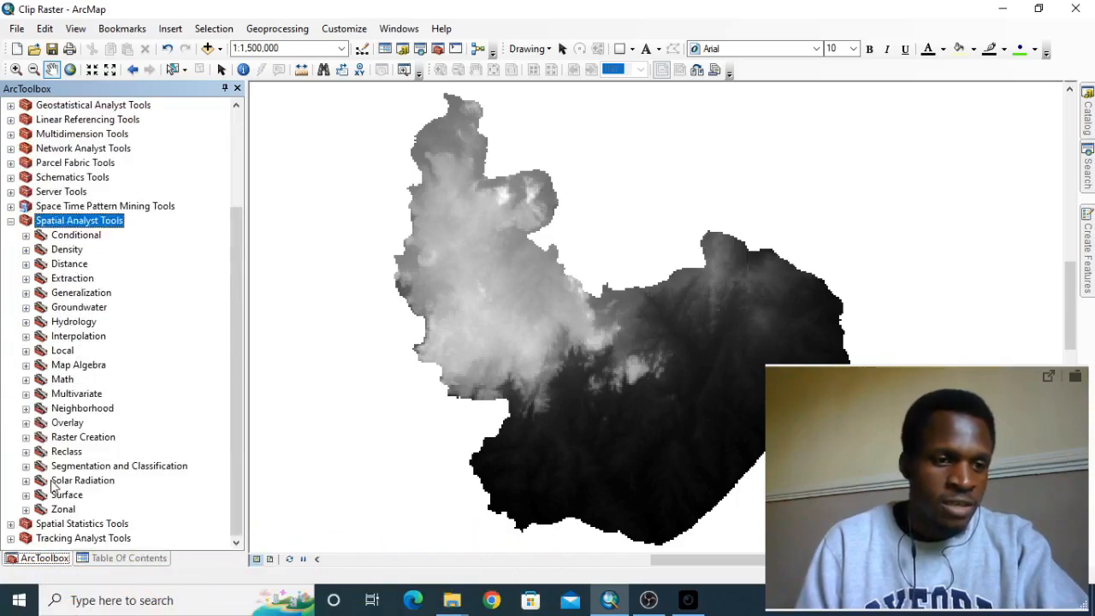
{"action": "left_click", "coordinate": [26, 494]}
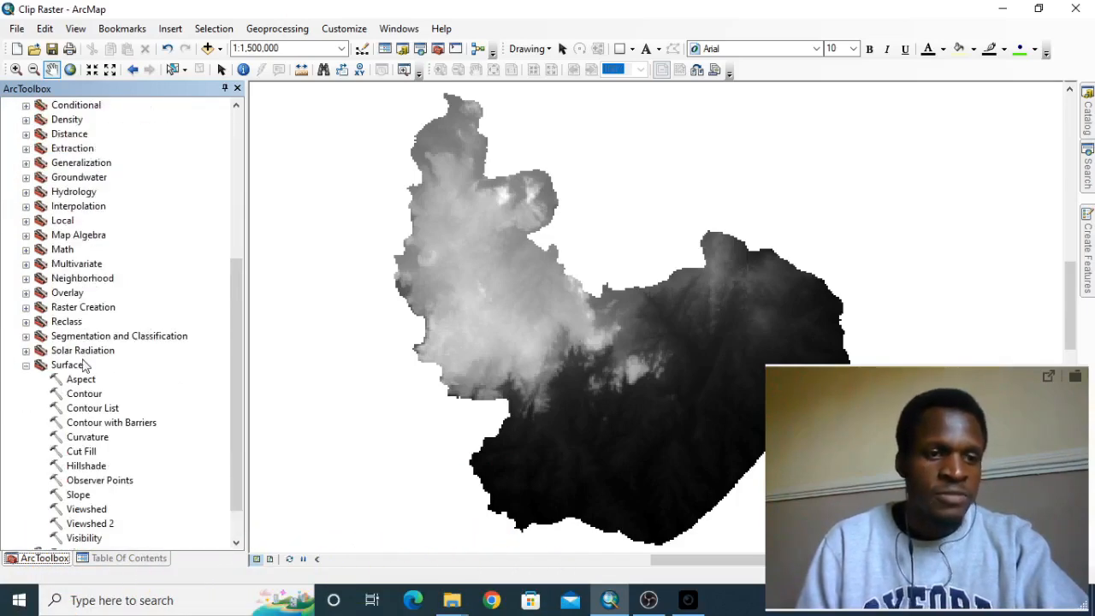
Open the Contour tool from the Surface toolset and choose SRTM_Plateau as its input raster
{"action": "scroll", "coordinate": [84, 365], "scroll_direction": "down", "scroll_amount": 1}
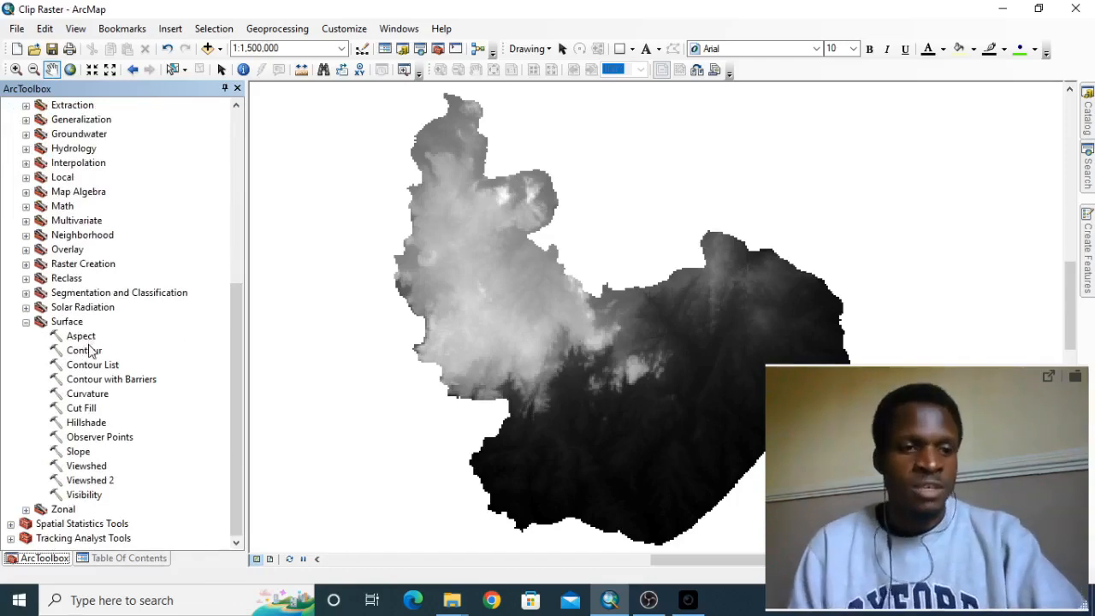
{"action": "left_click", "coordinate": [85, 351]}
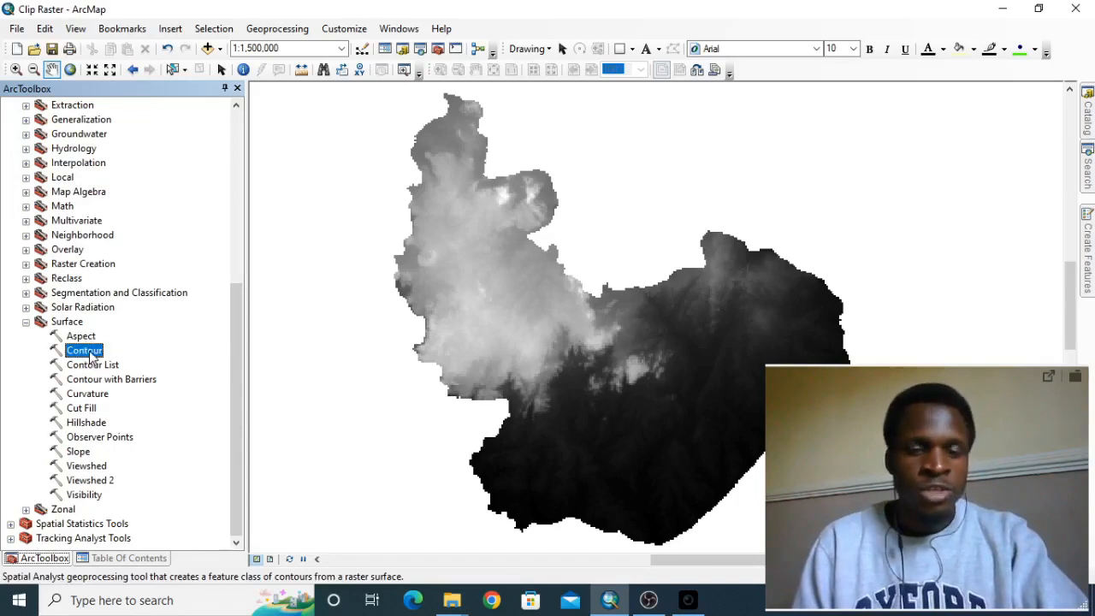
{"action": "double_click", "coordinate": [86, 351]}
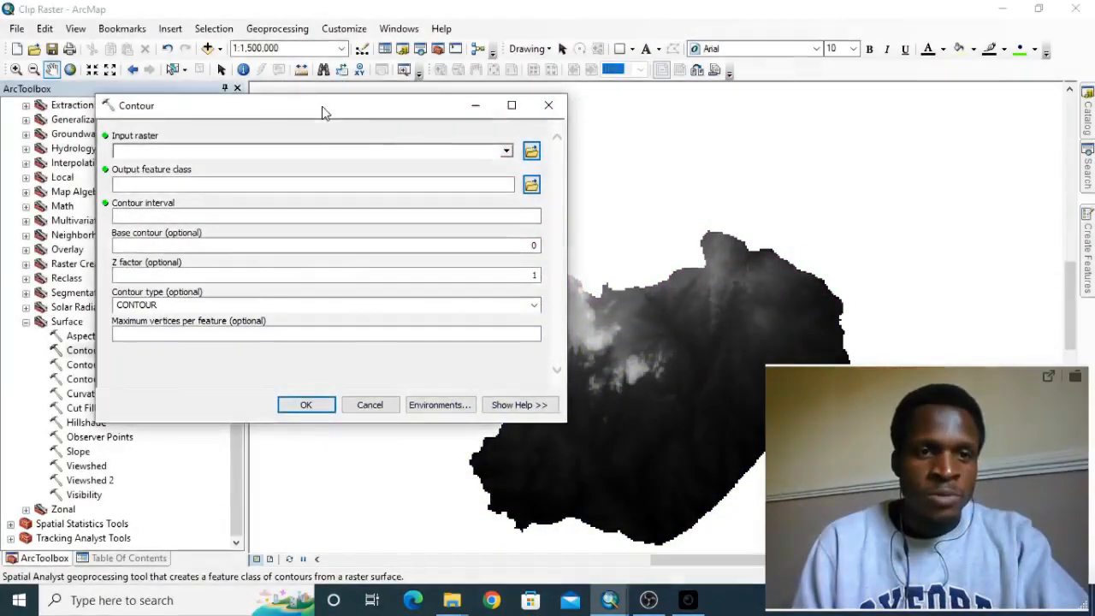
{"action": "left_click_drag", "start_coordinate": [320, 110], "coordinate": [312, 138]}
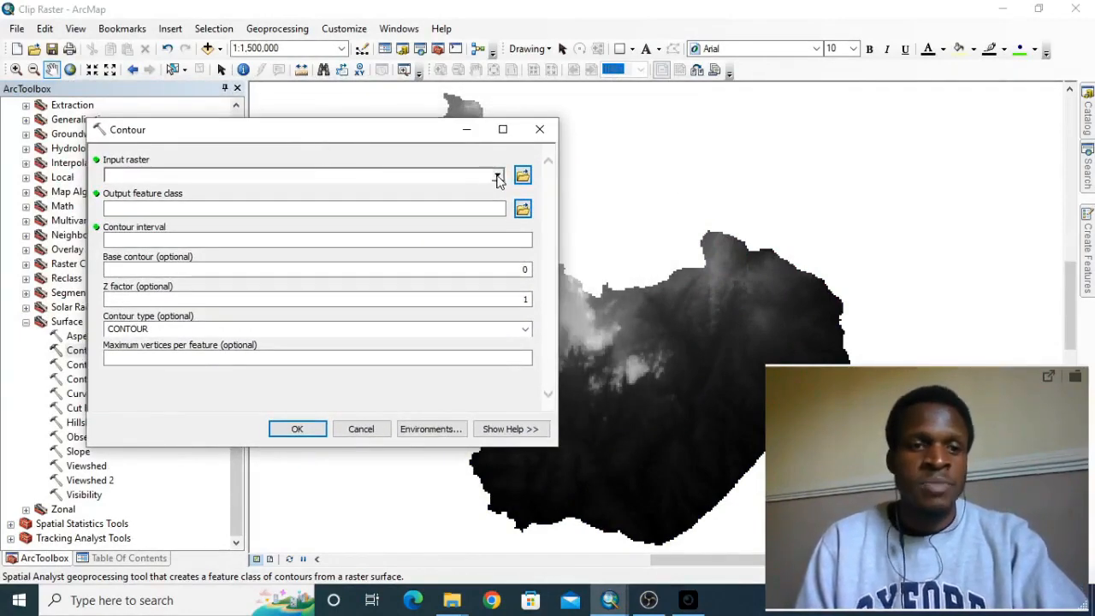
{"action": "left_click", "coordinate": [498, 176]}
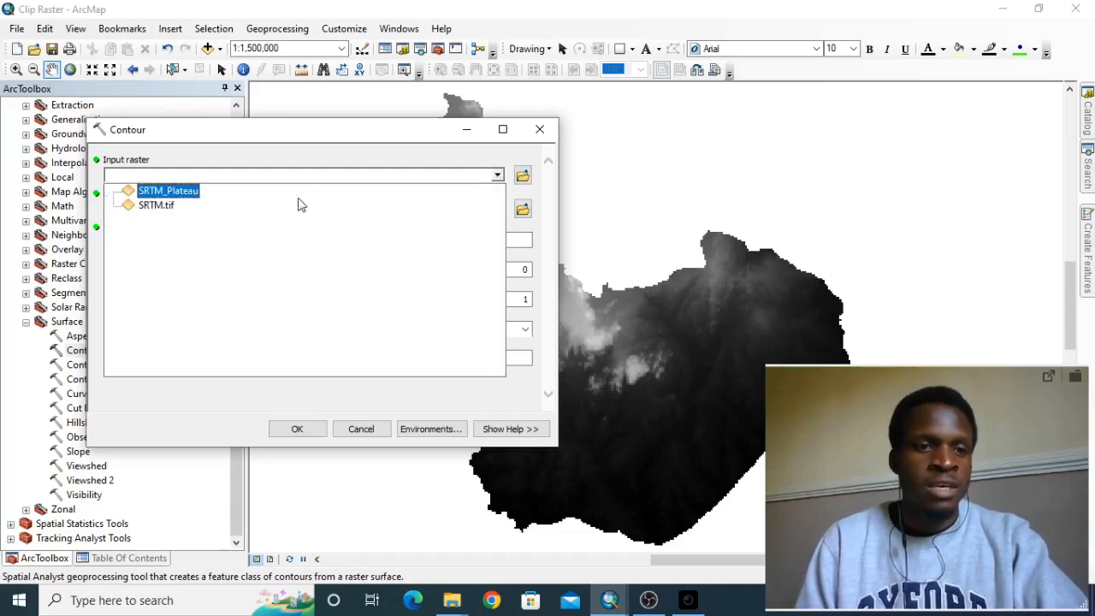
{"action": "left_click", "coordinate": [160, 191]}
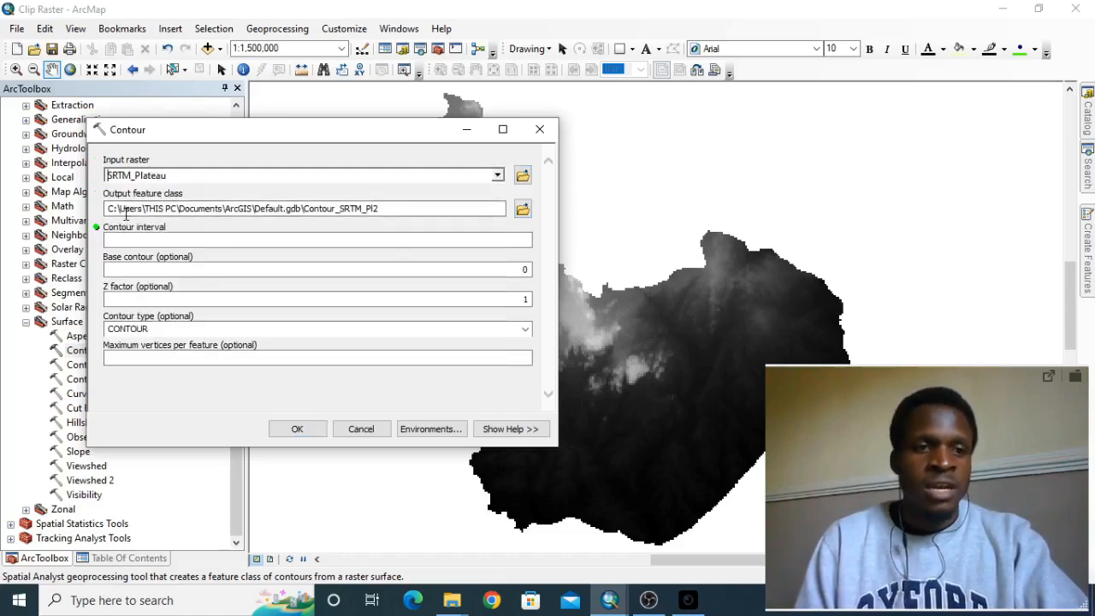
Set the Contour tool's output feature class to Contour_50, saved in the MapInstinct Data folder
{"action": "left_click", "coordinate": [522, 209]}
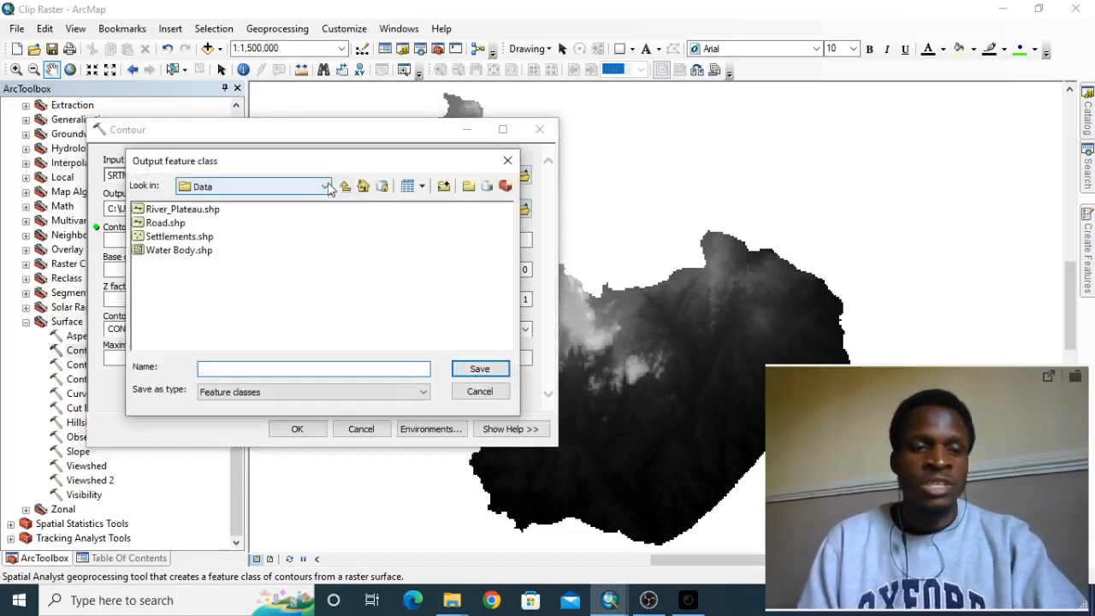
{"action": "left_click", "coordinate": [316, 190]}
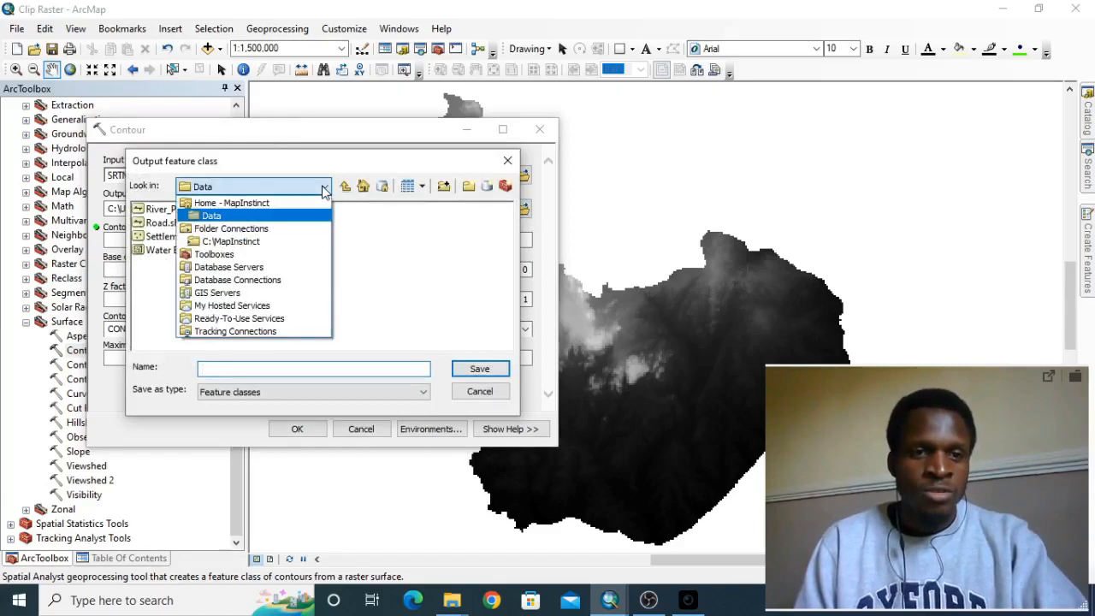
{"action": "left_click", "coordinate": [227, 225]}
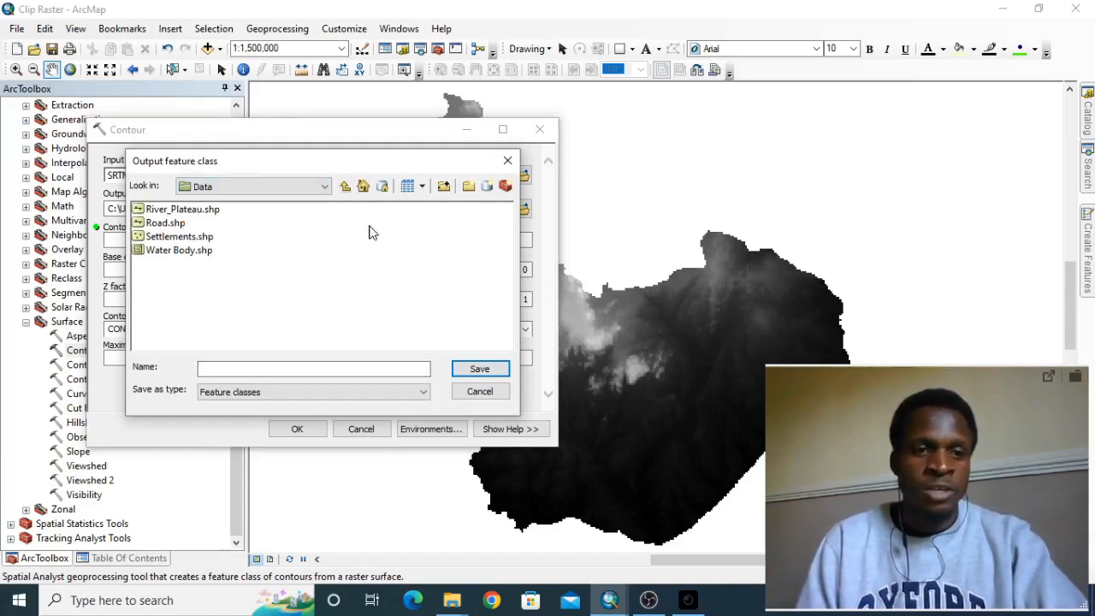
{"action": "left_click", "coordinate": [278, 368]}
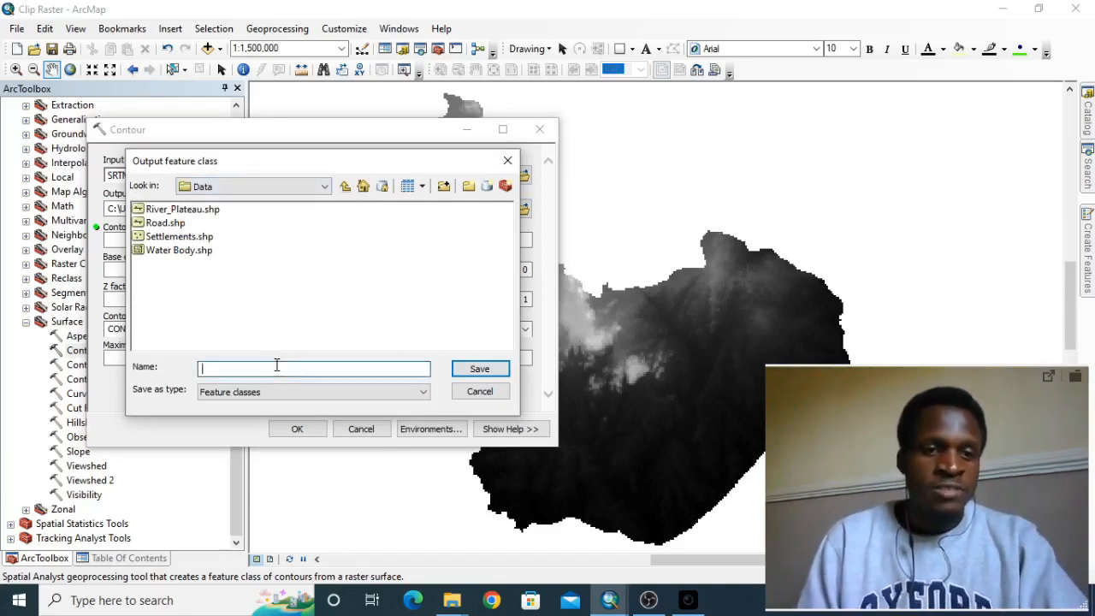
{"action": "type", "text": "Co"}
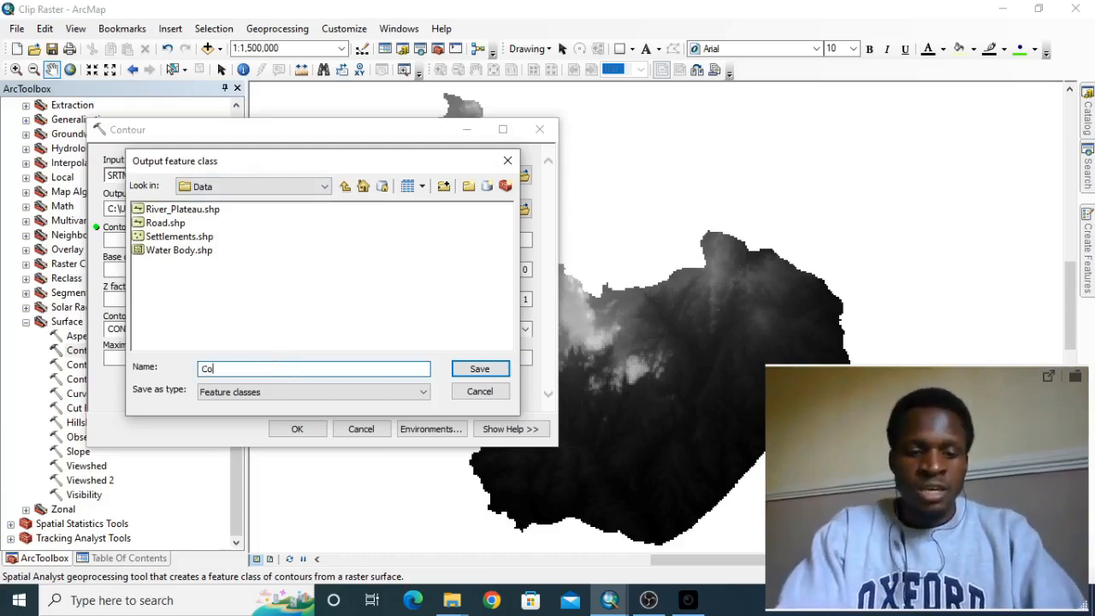
{"action": "type", "text": "ntour"}
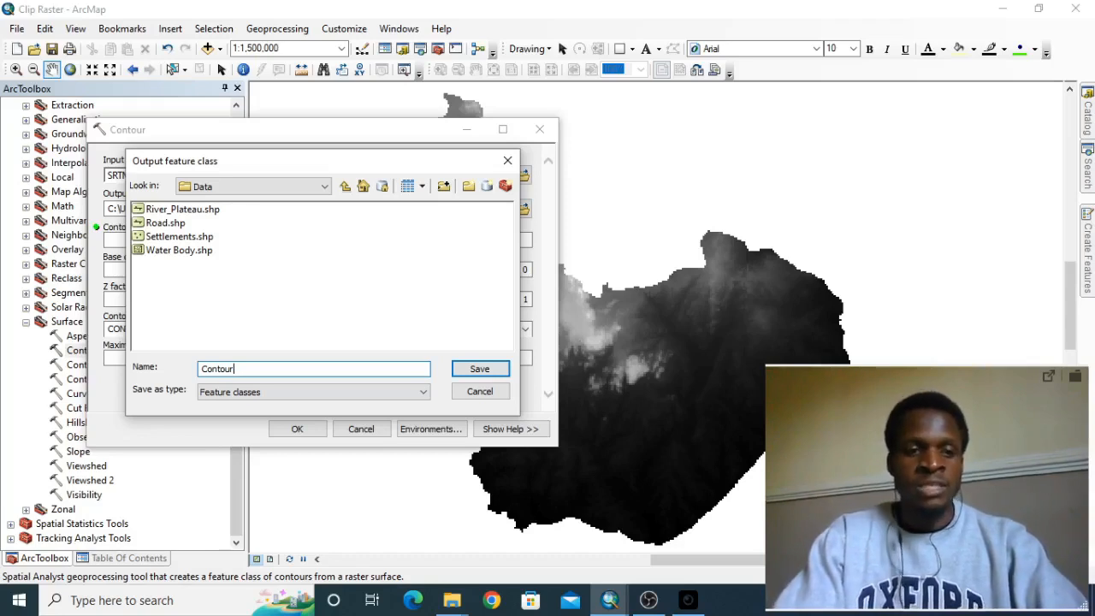
{"action": "key", "text": "BackSpace"}
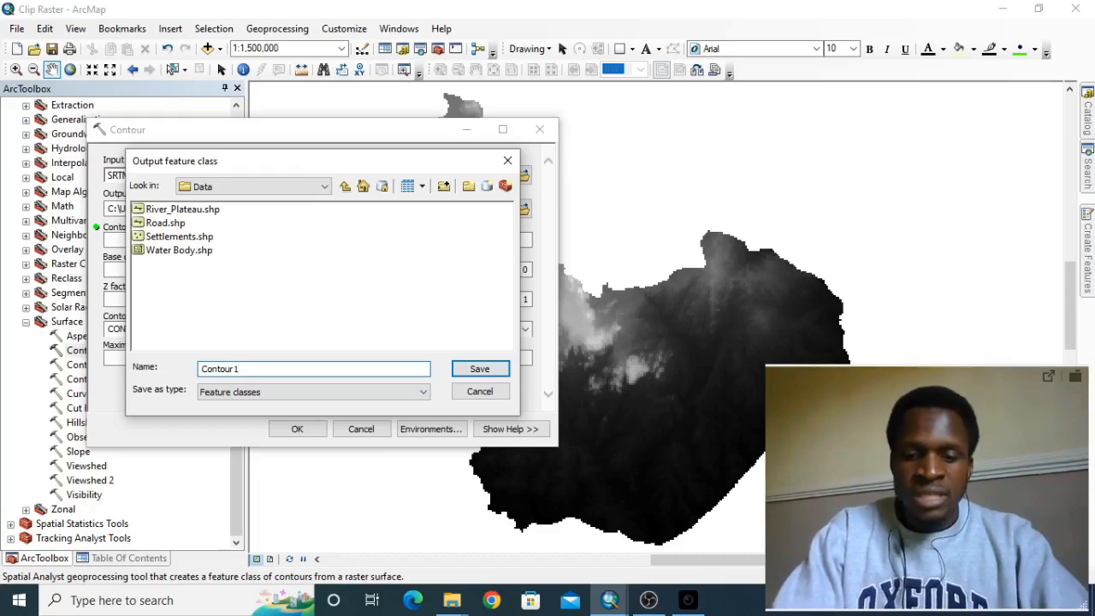
{"action": "type", "text": "50"}
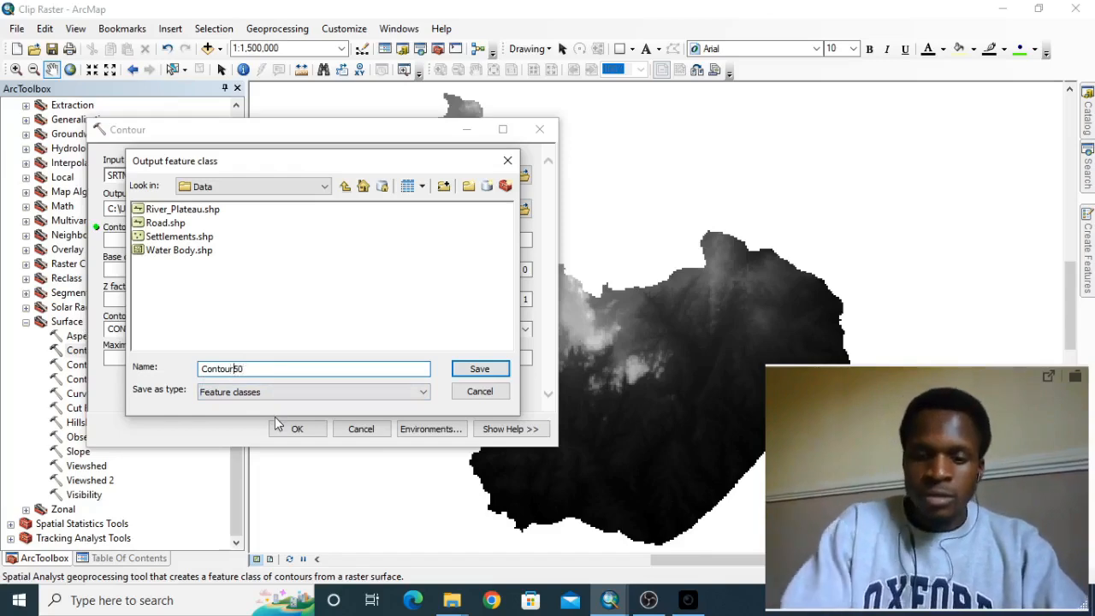
{"action": "type", "text": "_"}
{"action": "left_click", "coordinate": [480, 368]}
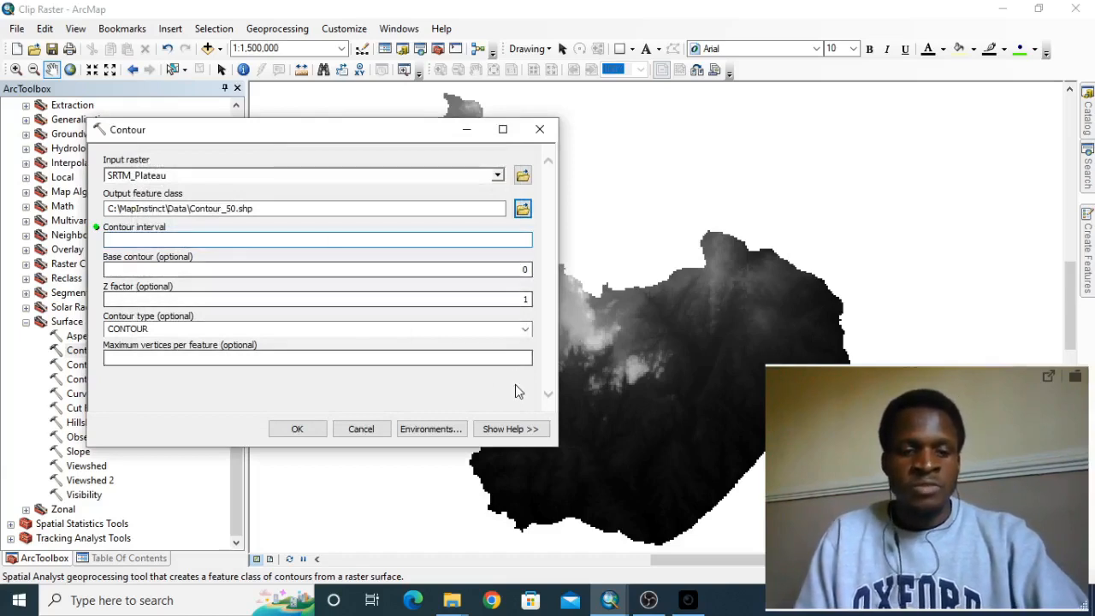
Set the contour interval to 50 and run the Contour tool on SRTM_Plateau
{"action": "type", "text": "50"}
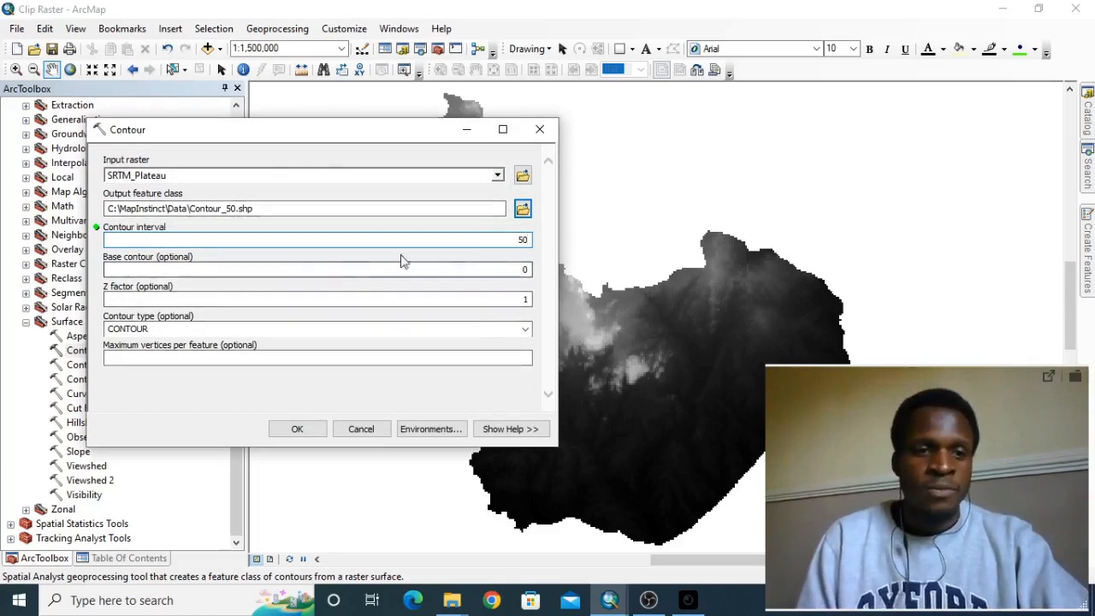
{"action": "left_click", "coordinate": [541, 237]}
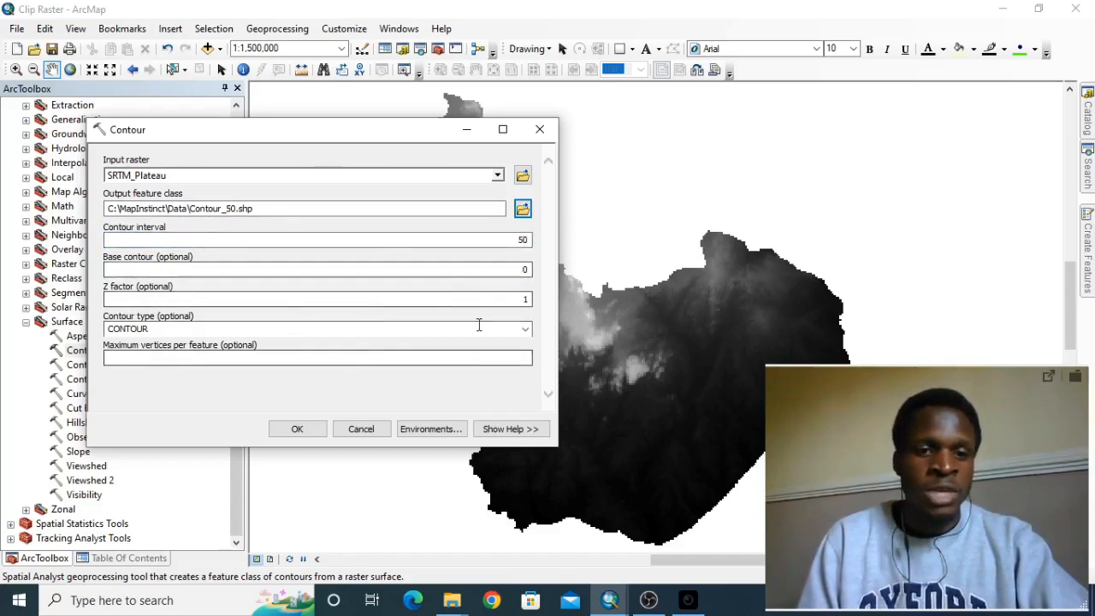
{"action": "left_click", "coordinate": [313, 434]}
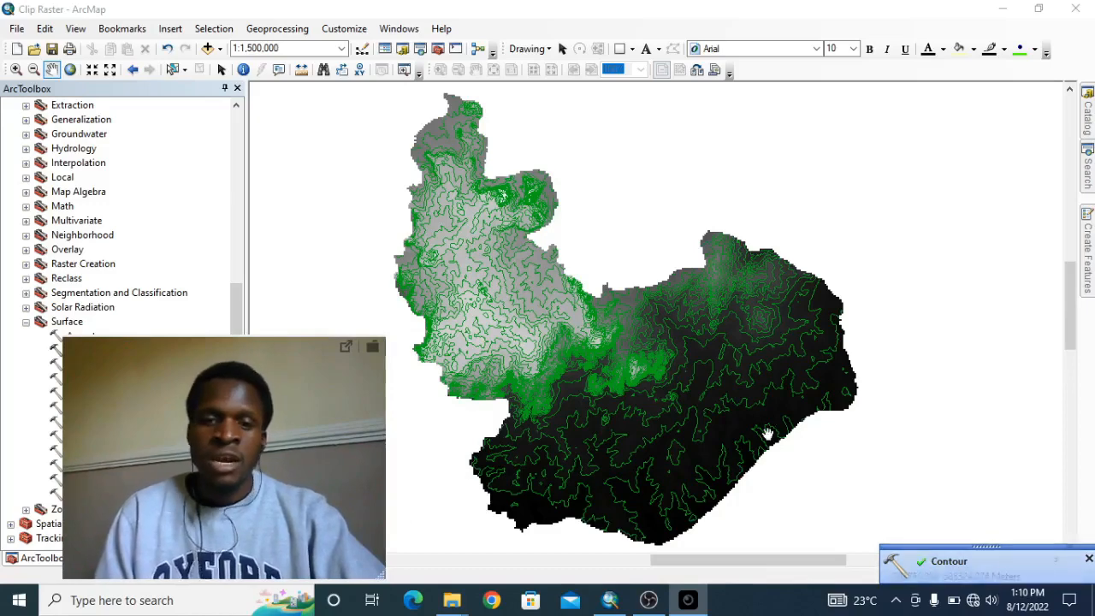
{"action": "left_click_drag", "start_coordinate": [652, 322], "coordinate": [679, 315]}
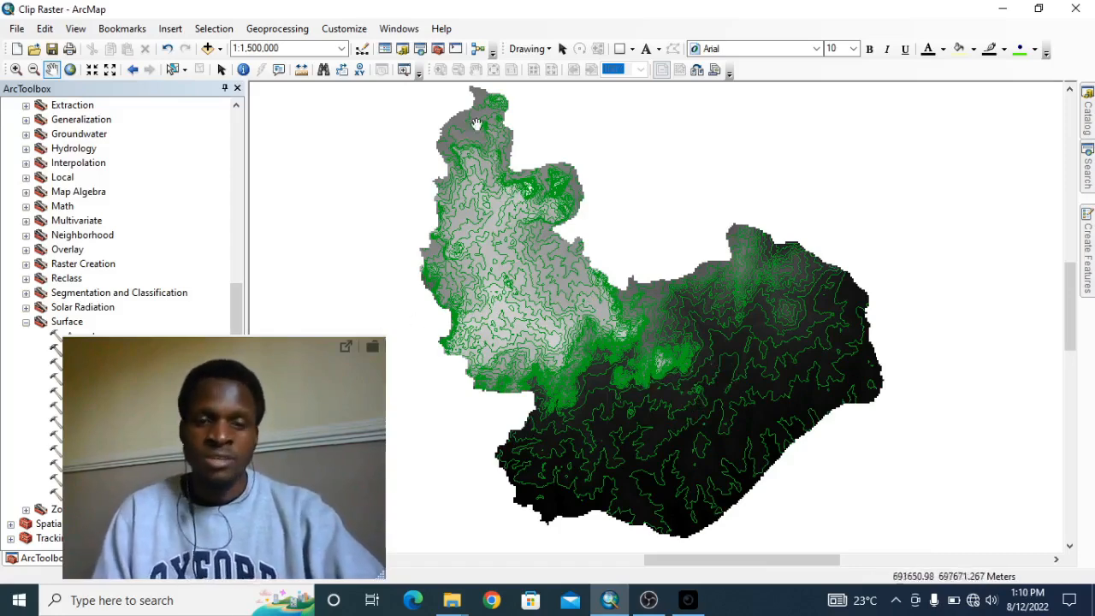
{"action": "left_click_drag", "start_coordinate": [259, 368], "coordinate": [943, 375]}
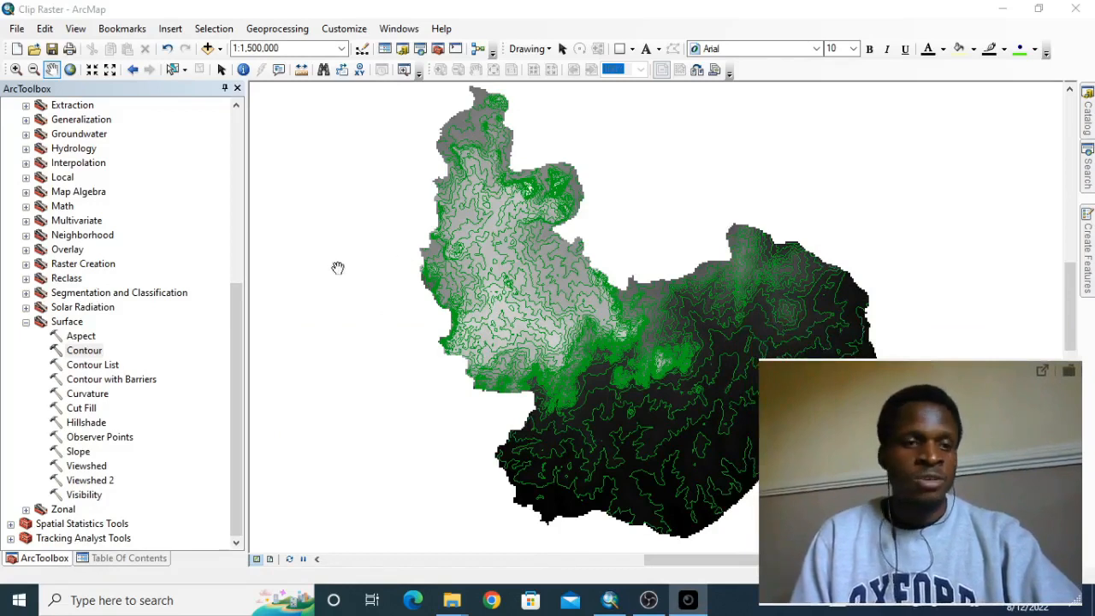
Hide the SRTM_Plateau raster layer and inspect the Contour_50 lines on their own
{"action": "left_click", "coordinate": [111, 560]}
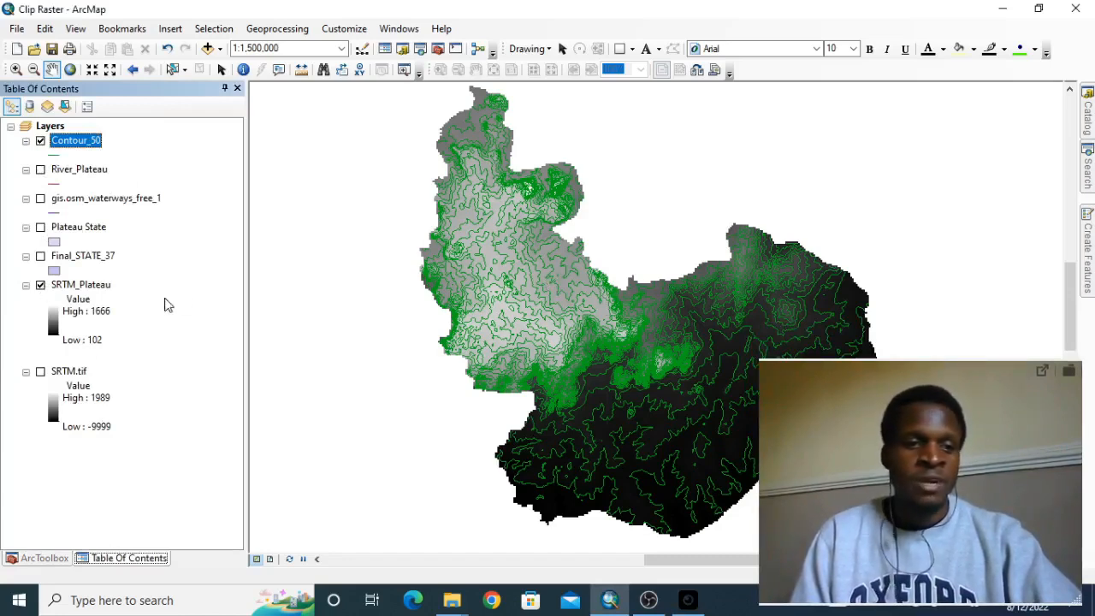
{"action": "left_click", "coordinate": [40, 287]}
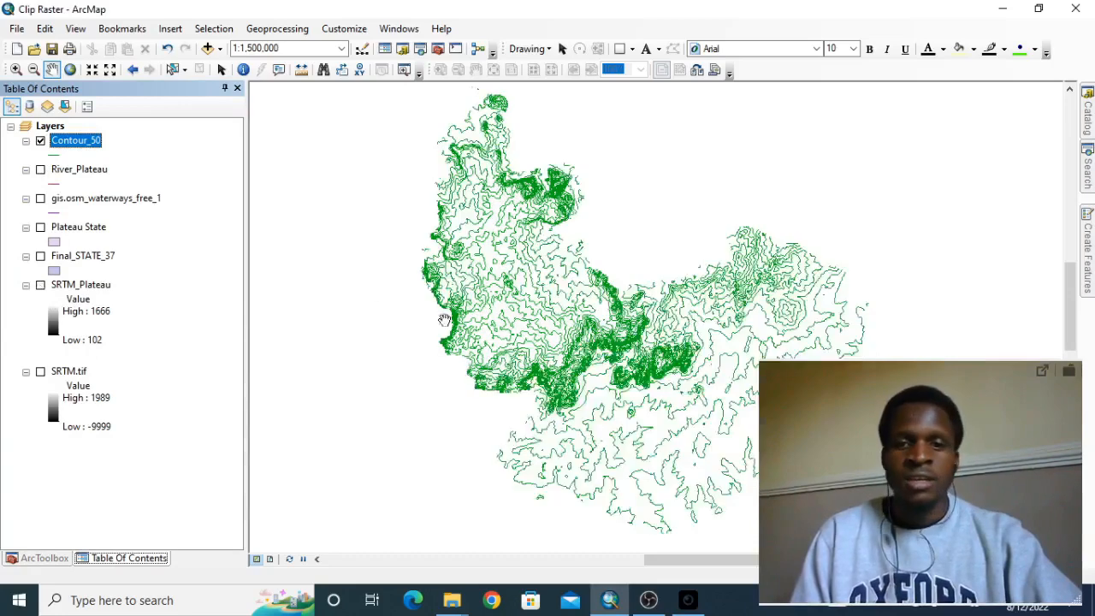
{"action": "left_click_drag", "start_coordinate": [551, 285], "coordinate": [495, 284]}
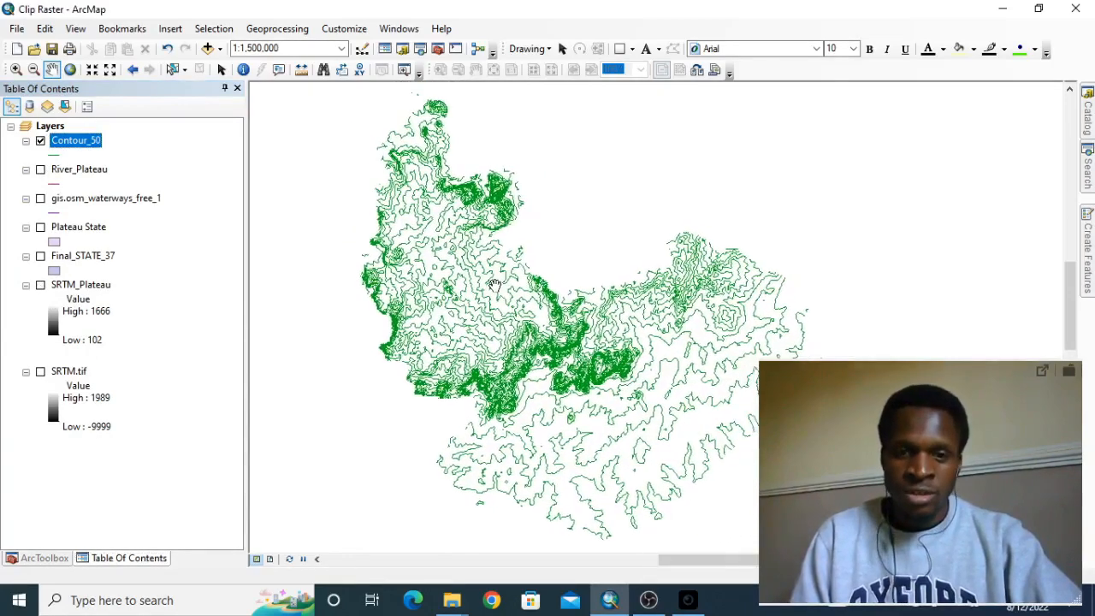
{"action": "scroll", "coordinate": [486, 282], "scroll_direction": "up", "scroll_amount": 2}
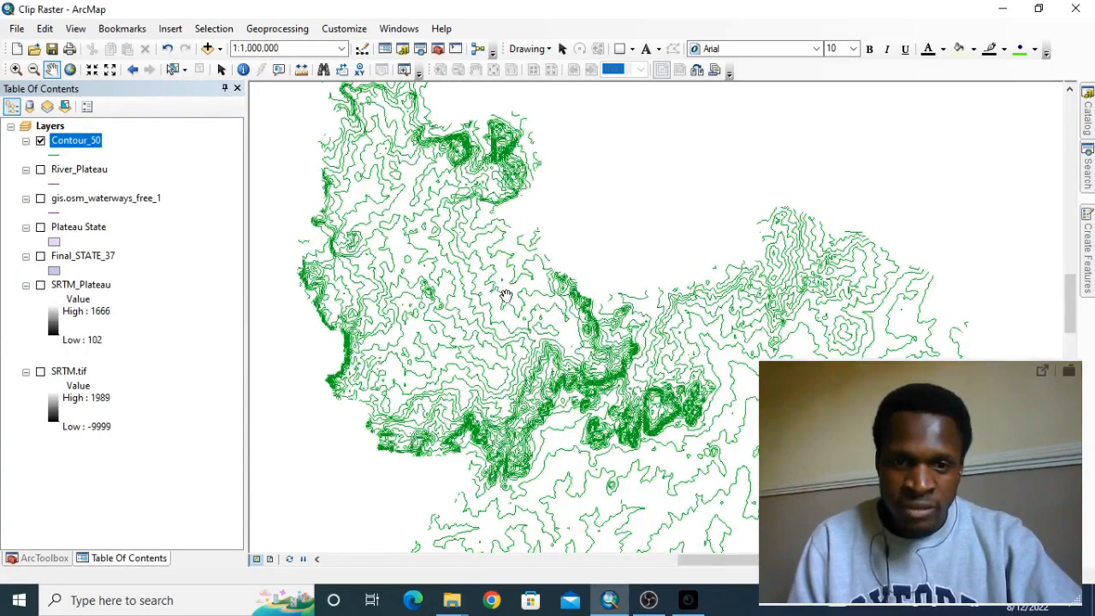
{"action": "scroll", "coordinate": [505, 296], "scroll_direction": "up", "scroll_amount": 2}
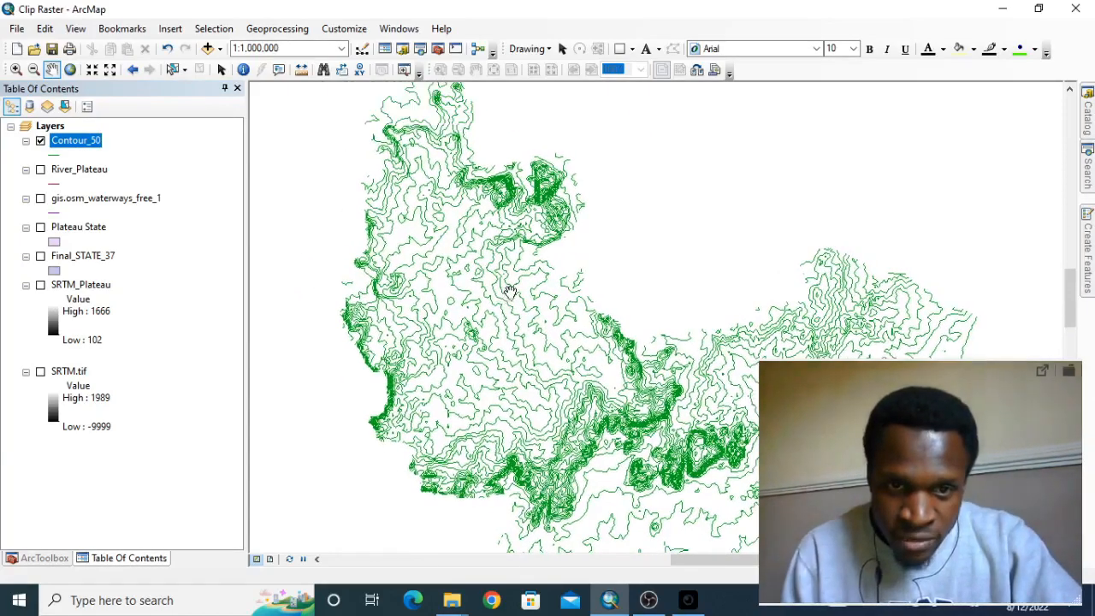
{"action": "scroll", "coordinate": [510, 291], "scroll_direction": "down", "scroll_amount": 4}
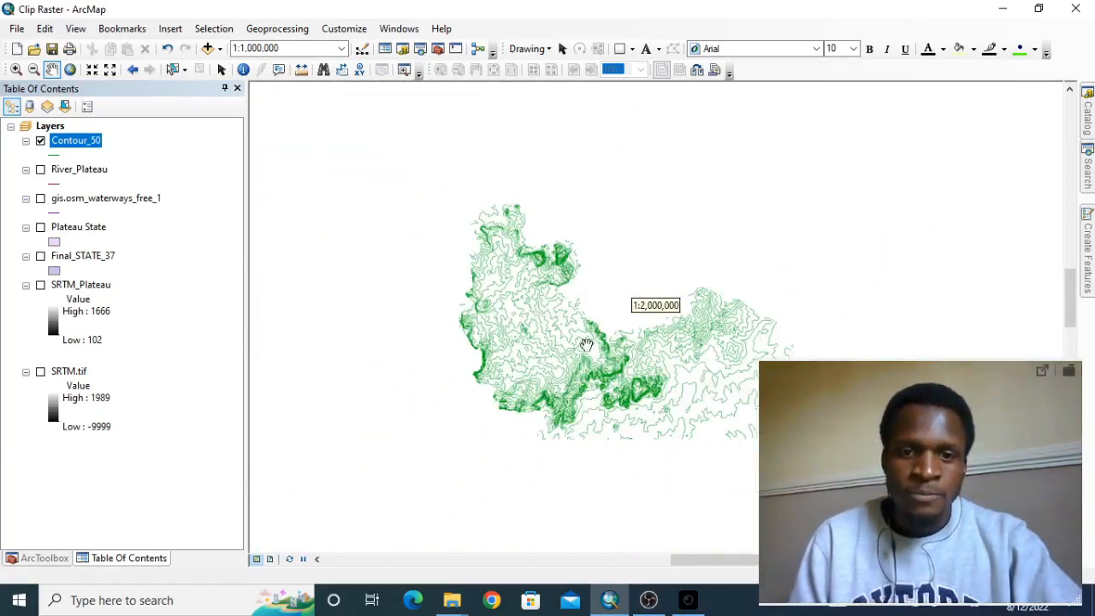
{"action": "scroll", "coordinate": [533, 243], "scroll_direction": "up", "scroll_amount": 2}
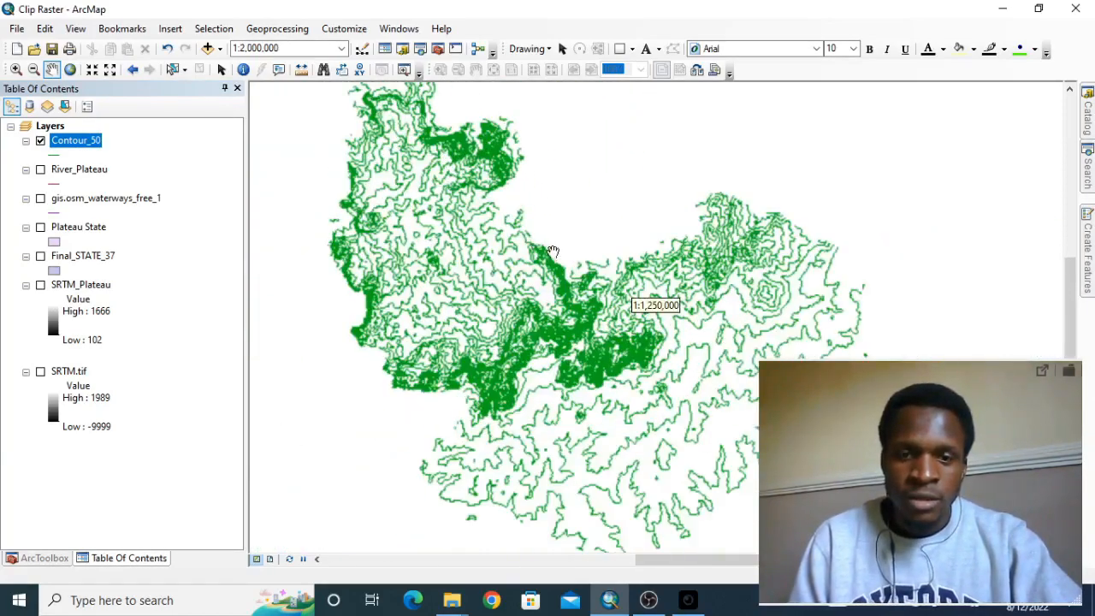
{"action": "scroll", "coordinate": [553, 251], "scroll_direction": "down", "scroll_amount": 2}
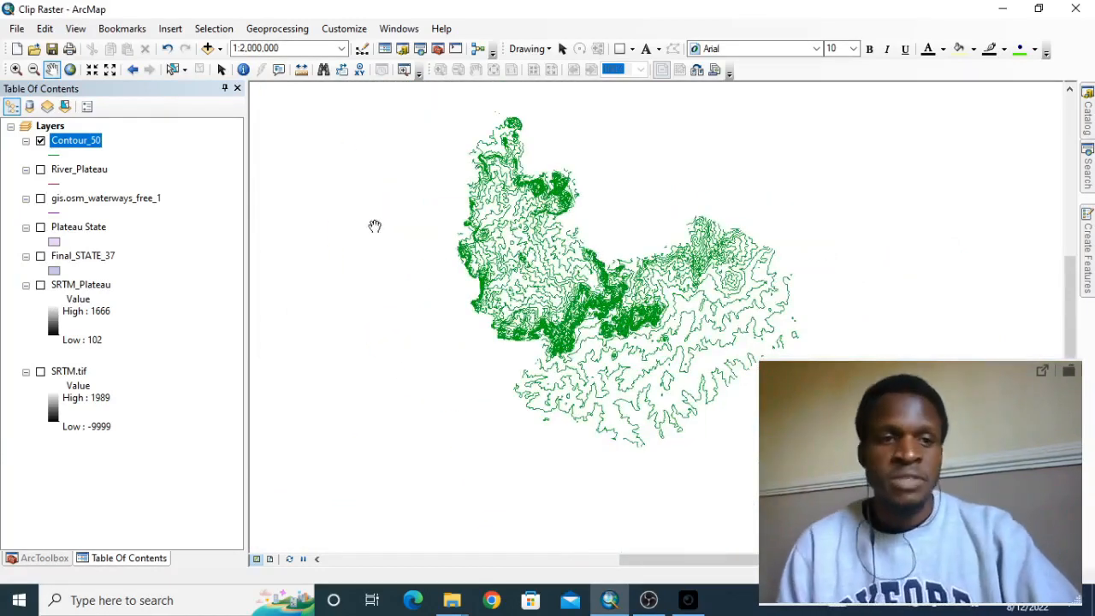
Open the Contour tool from the Spatial Analyst Surface toolset again and choose SRTM_Plateau as its input raster
{"action": "left_click", "coordinate": [39, 558]}
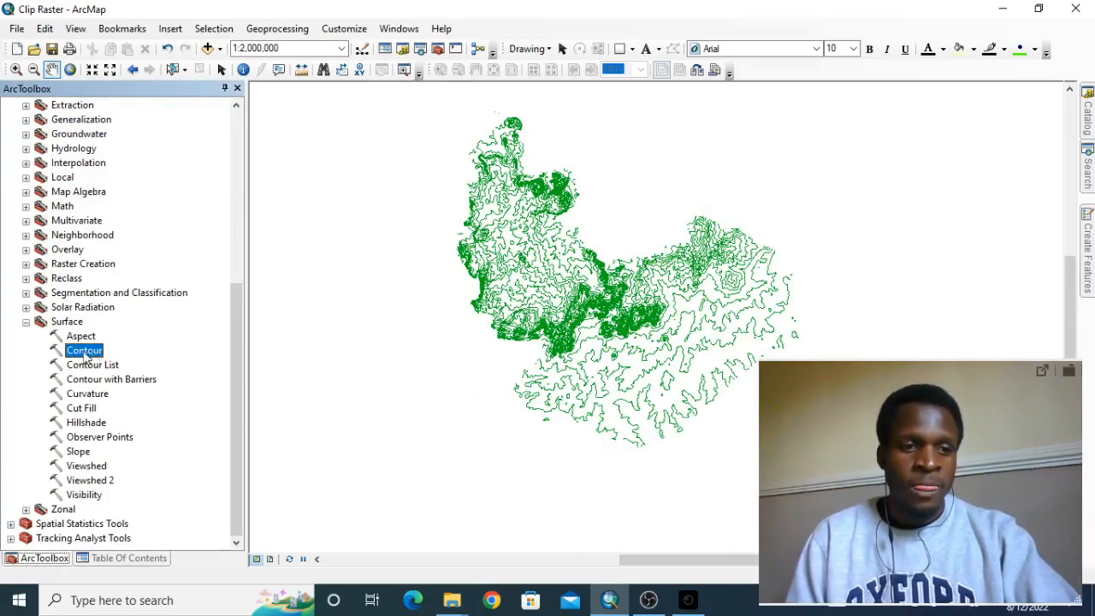
{"action": "scroll", "coordinate": [91, 299], "scroll_direction": "up", "scroll_amount": 7}
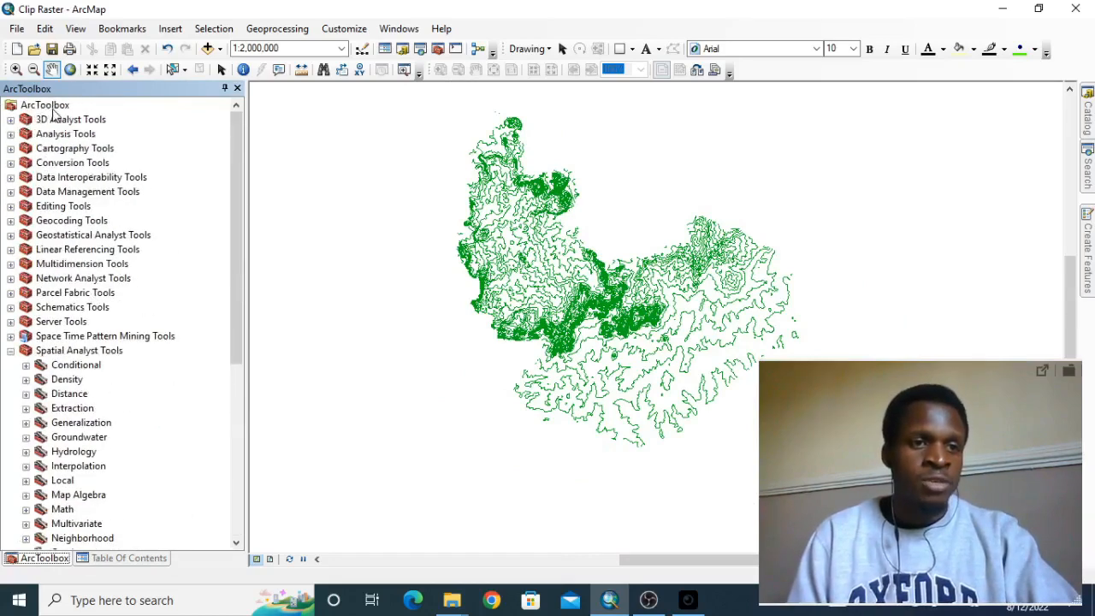
{"action": "left_click", "coordinate": [90, 353]}
{"action": "scroll", "coordinate": [112, 360], "scroll_direction": "down", "scroll_amount": 5}
{"action": "left_click", "coordinate": [70, 409]}
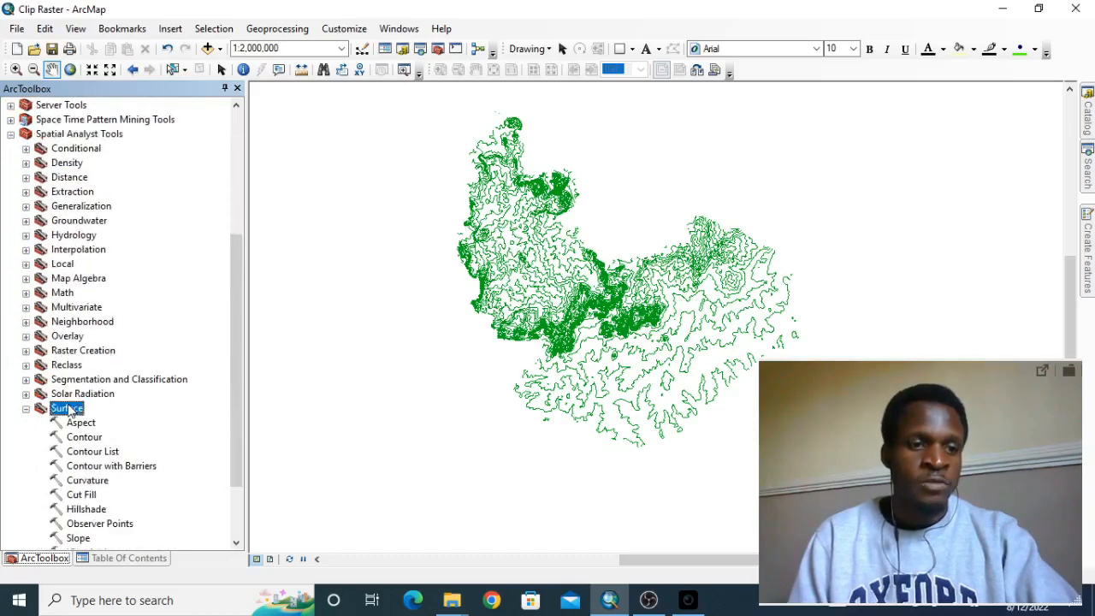
{"action": "scroll", "coordinate": [84, 437], "scroll_direction": "down", "scroll_amount": 1}
{"action": "double_click", "coordinate": [88, 397]}
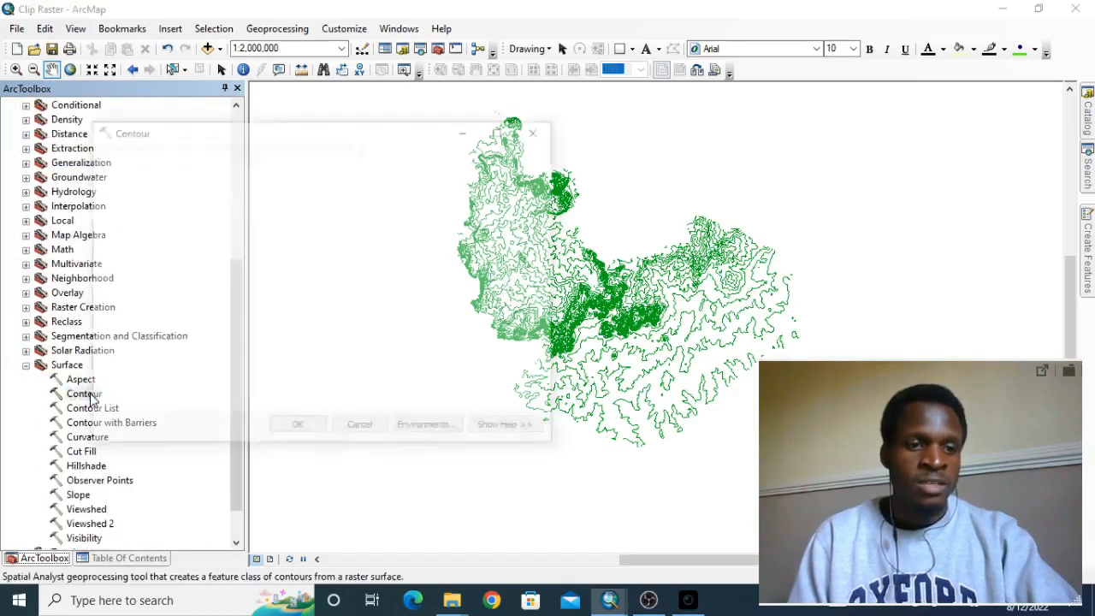
{"action": "left_click", "coordinate": [497, 176]}
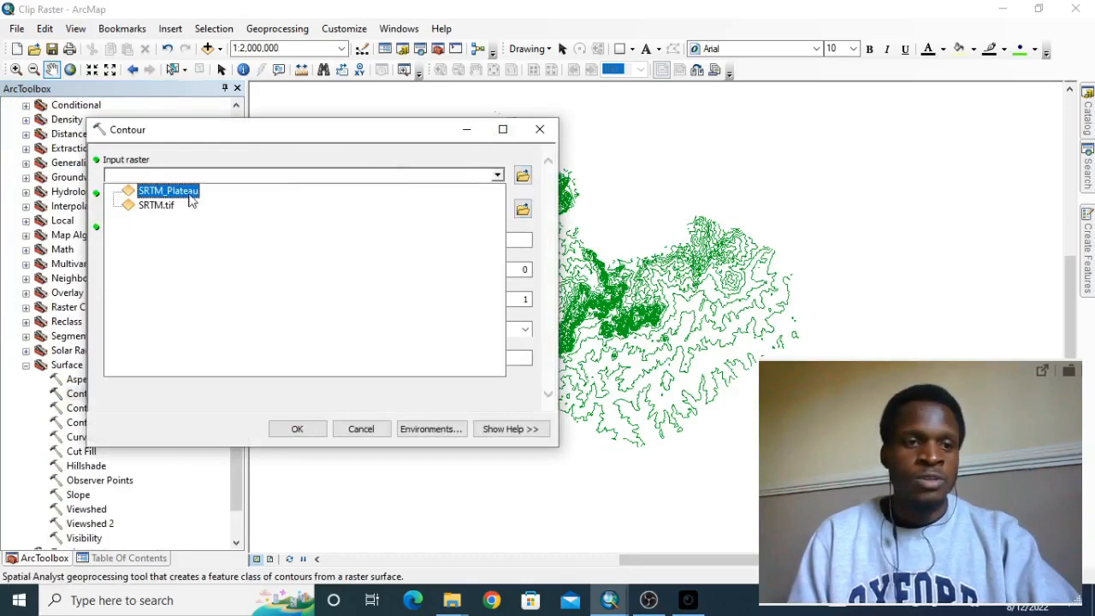
{"action": "left_click", "coordinate": [167, 192]}
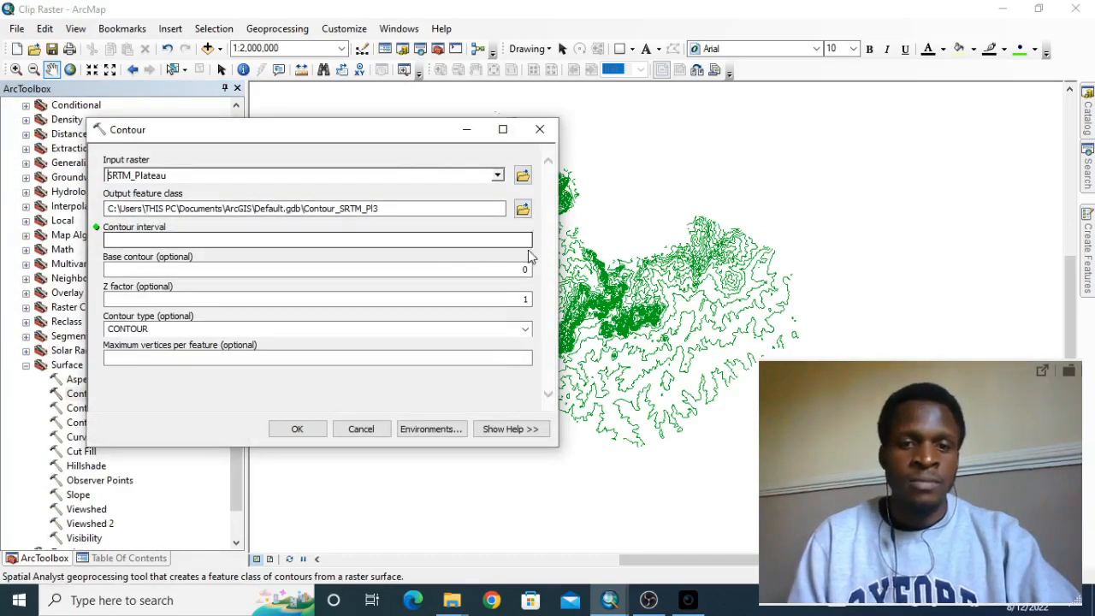
Set the output feature class to Contour_100.shp in the MapInstinct Data folder, basing the name on the existing Contour_50.shp
{"action": "left_click", "coordinate": [522, 209]}
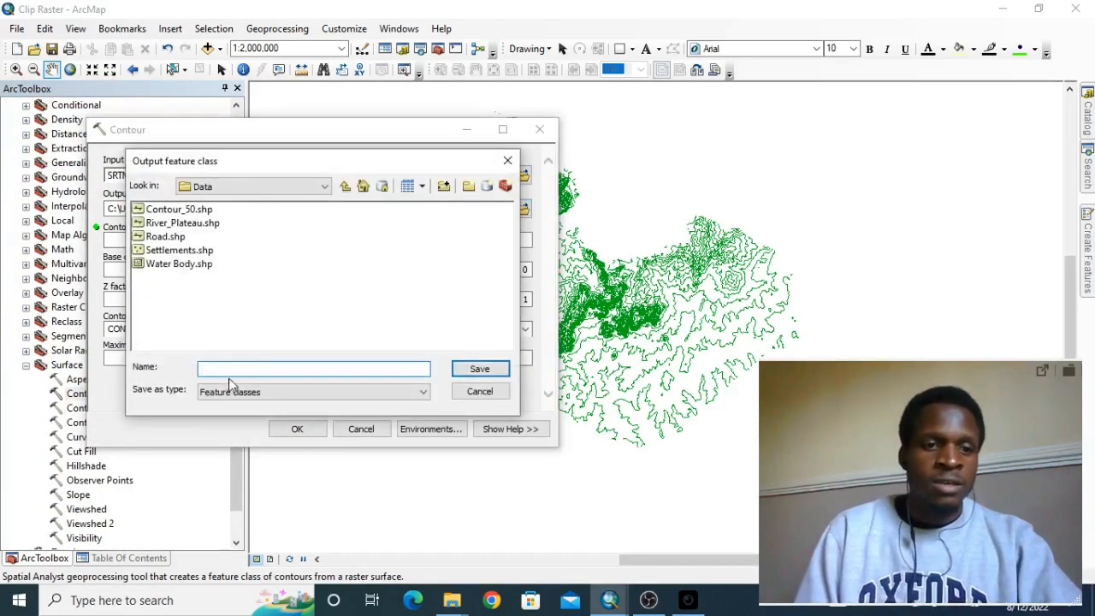
{"action": "left_click", "coordinate": [179, 208]}
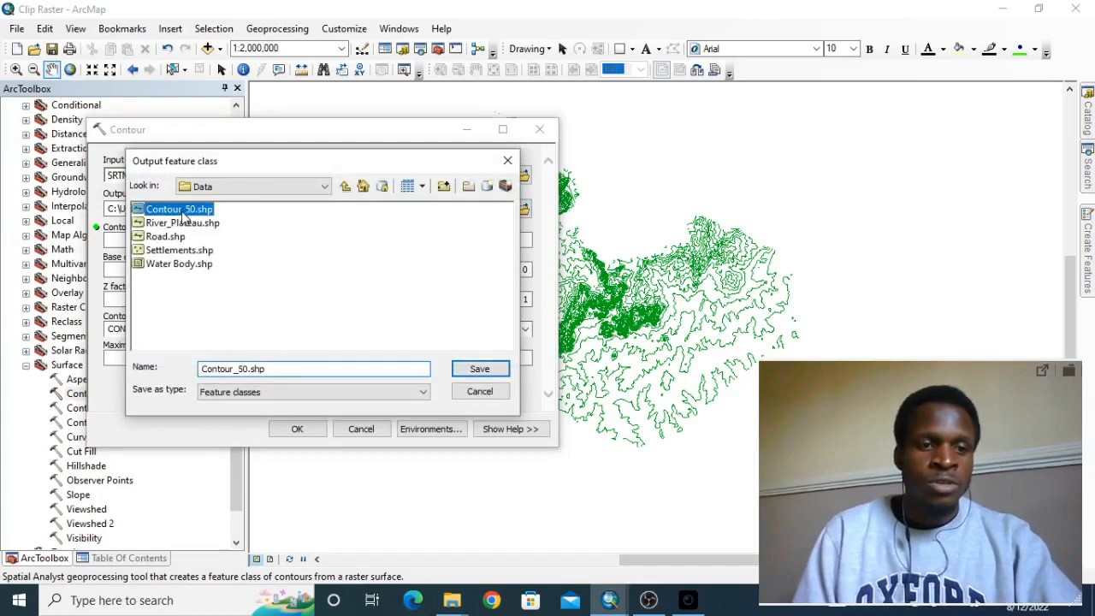
{"action": "left_click", "coordinate": [241, 369]}
{"action": "key", "text": "BackSpace"}
{"action": "key", "text": "BackSpace"}
{"action": "type", "text": "100"}
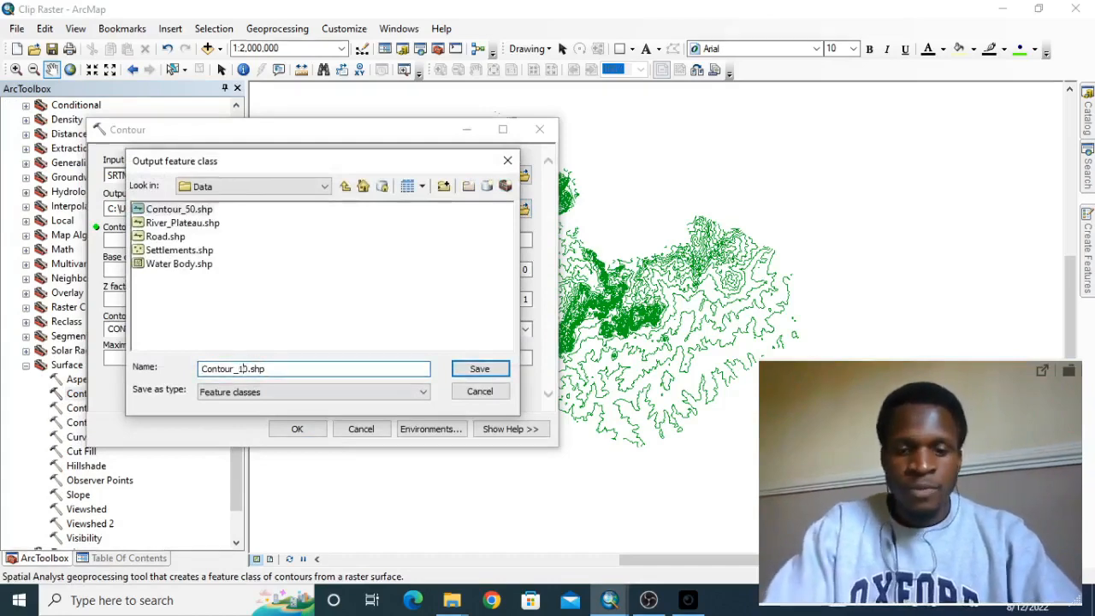
{"action": "left_click", "coordinate": [478, 369]}
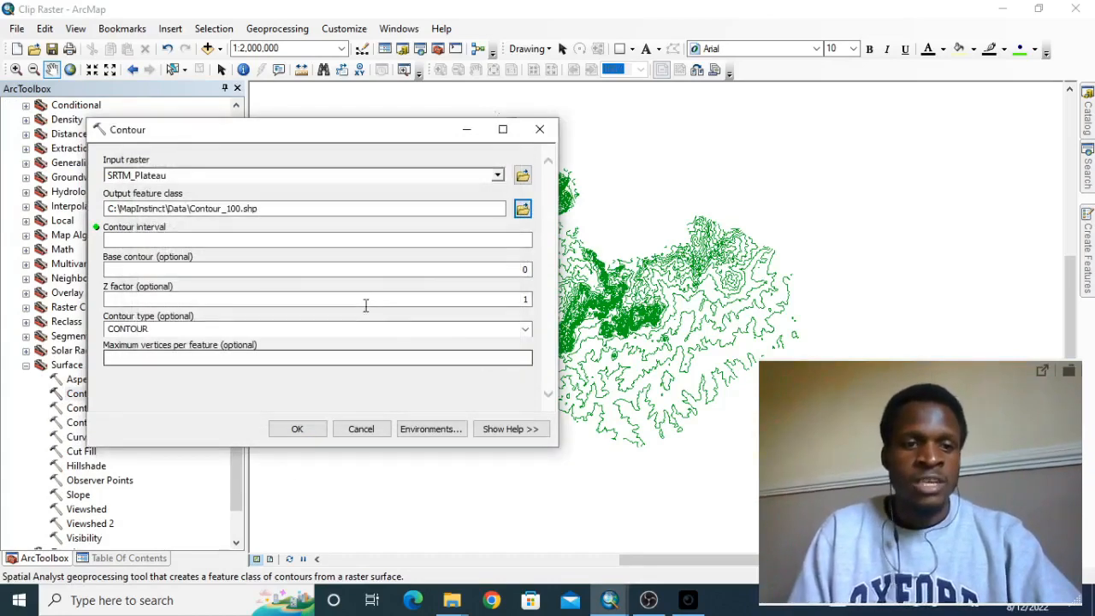
Set the contour interval to 100 and run the Contour tool
{"action": "left_click", "coordinate": [518, 241]}
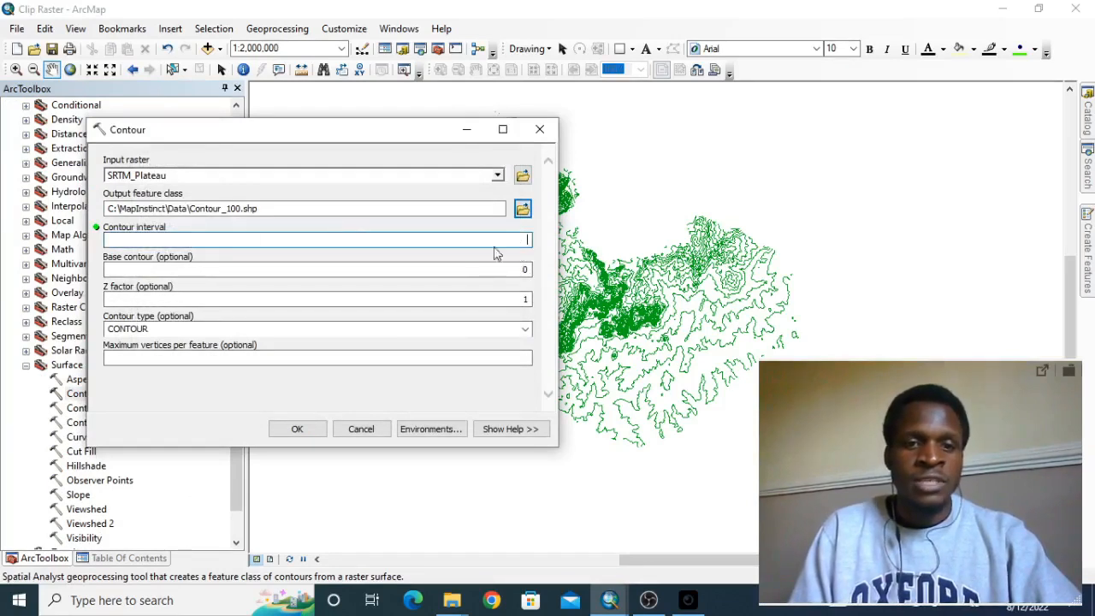
{"action": "type", "text": "100"}
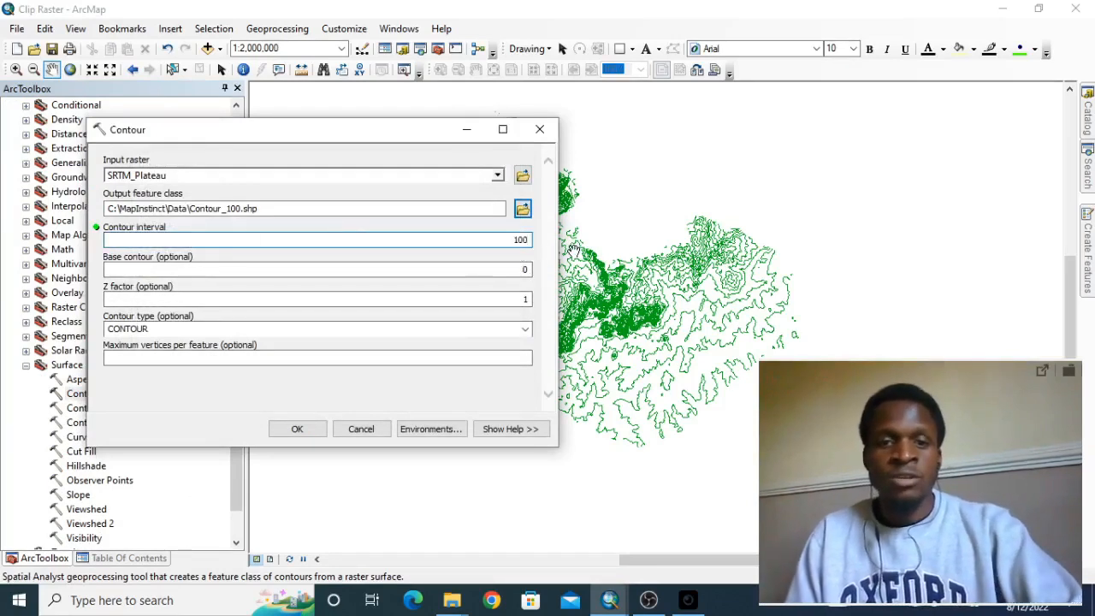
{"action": "left_click", "coordinate": [299, 427]}
{"action": "left_click_drag", "start_coordinate": [812, 391], "coordinate": [98, 343]}
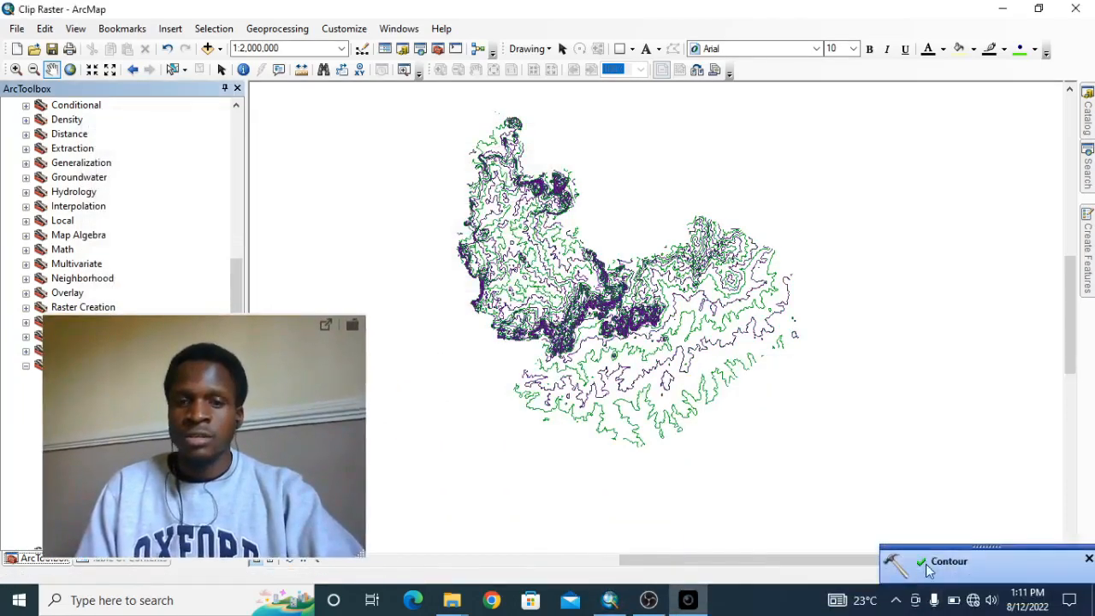
{"action": "left_click_drag", "start_coordinate": [354, 346], "coordinate": [927, 419]}
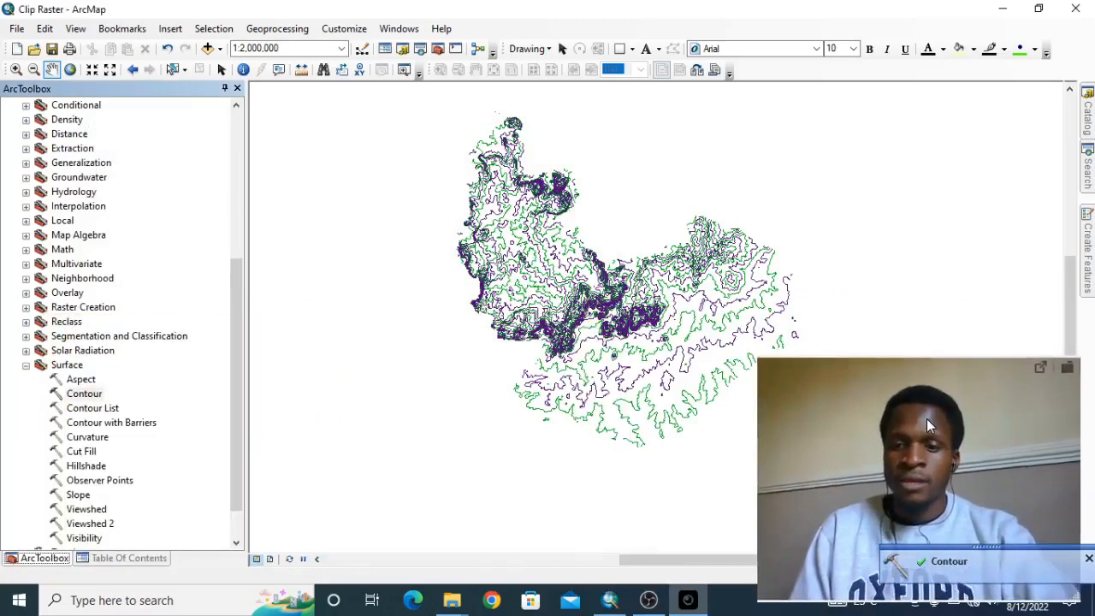
Hide the Contour_50 layer and inspect the Contour_100 lines on their own
{"action": "left_click", "coordinate": [128, 558]}
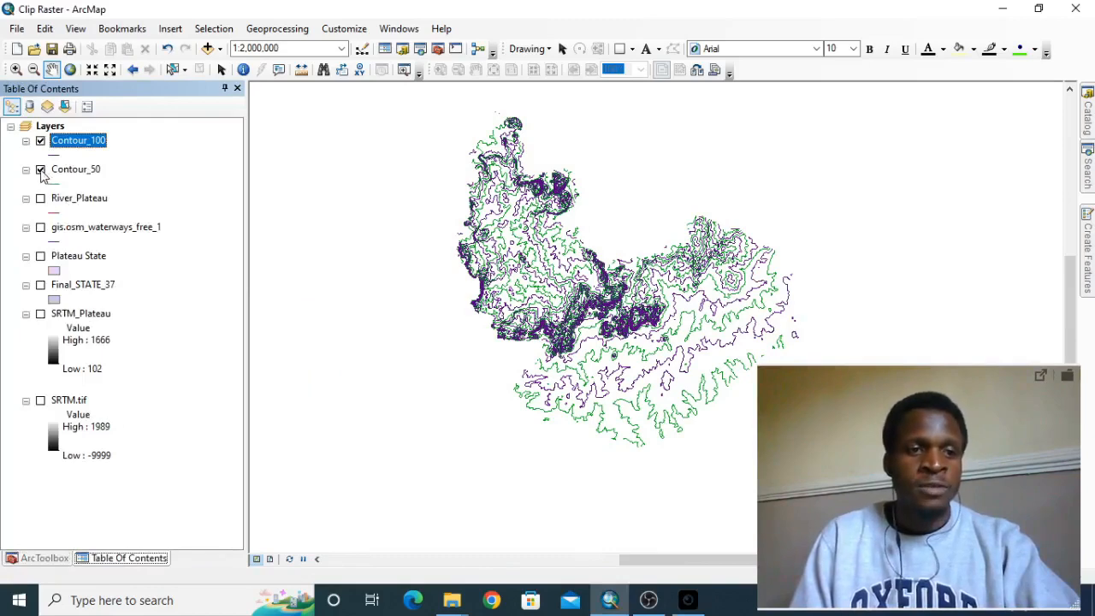
{"action": "left_click", "coordinate": [40, 170]}
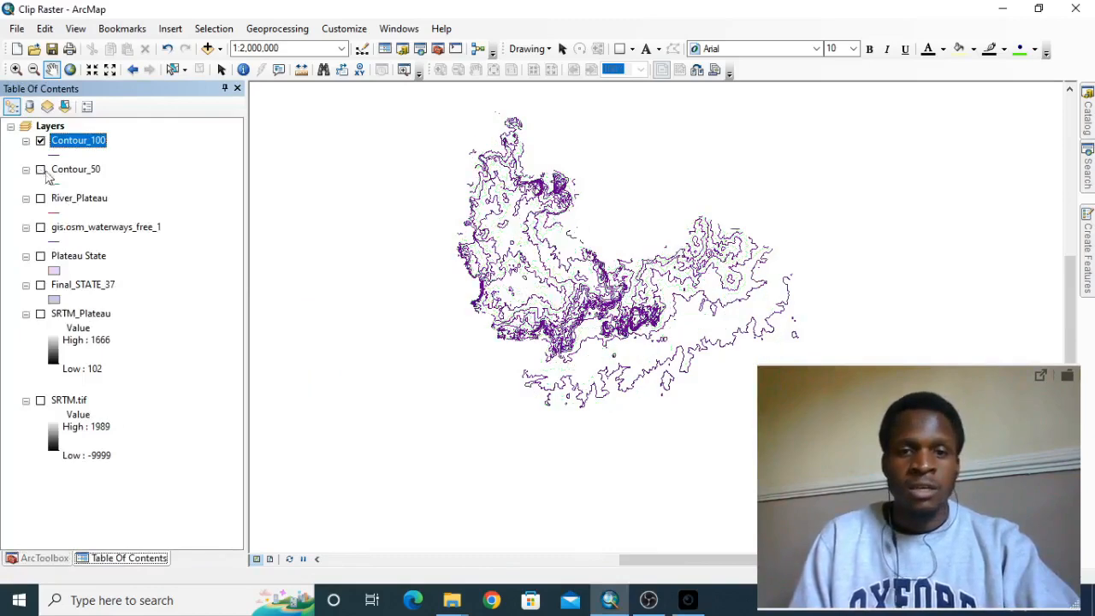
{"action": "scroll", "coordinate": [642, 235], "scroll_direction": "down", "scroll_amount": 2}
{"action": "scroll", "coordinate": [643, 237], "scroll_direction": "up", "scroll_amount": 1}
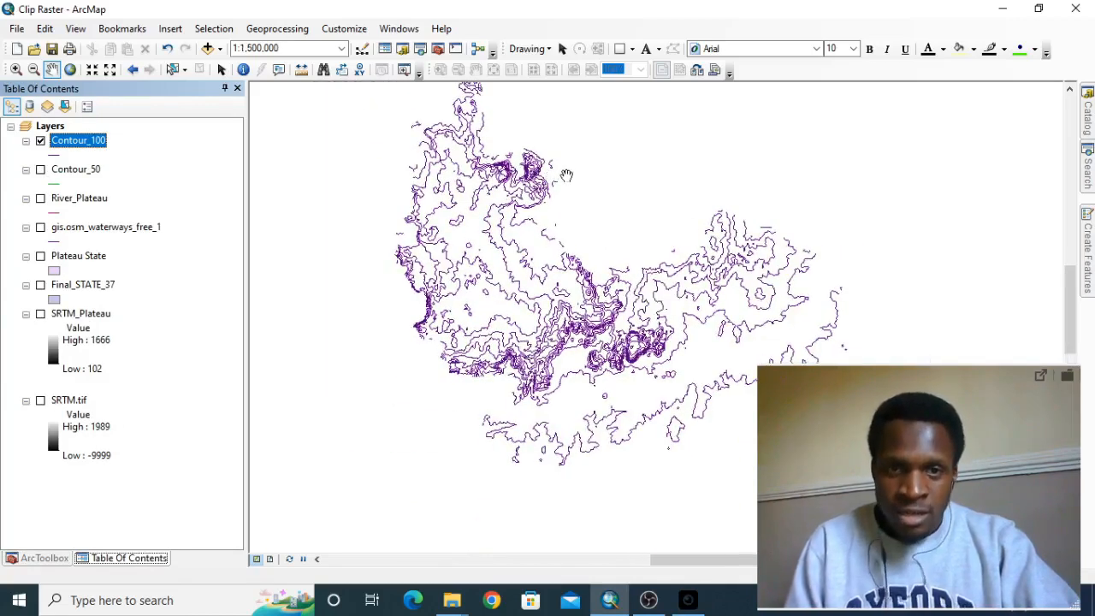
{"action": "left_click_drag", "start_coordinate": [565, 178], "coordinate": [562, 200]}
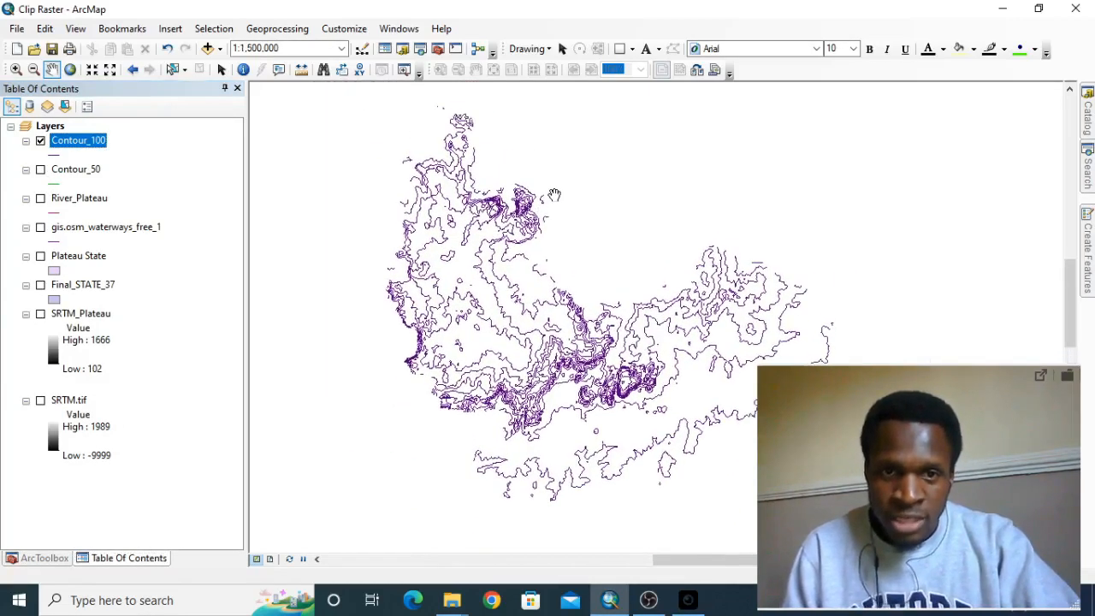
{"action": "mouse_move", "coordinate": [558, 241]}
{"action": "left_mouse_down"}
{"action": "mouse_move", "coordinate": [550, 227]}
{"action": "mouse_move", "coordinate": [551, 250]}
{"action": "mouse_move", "coordinate": [550, 240]}
{"action": "left_mouse_up"}
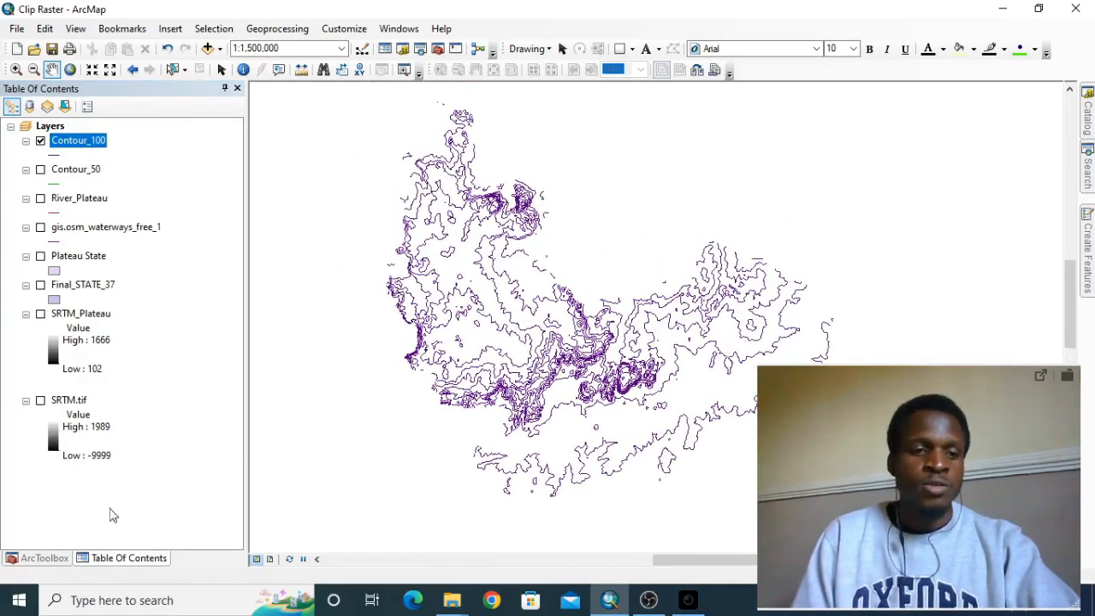
Open a new Contour tool run from the Surface toolset with SRTM_Plateau as the input raster
{"action": "left_click", "coordinate": [42, 558]}
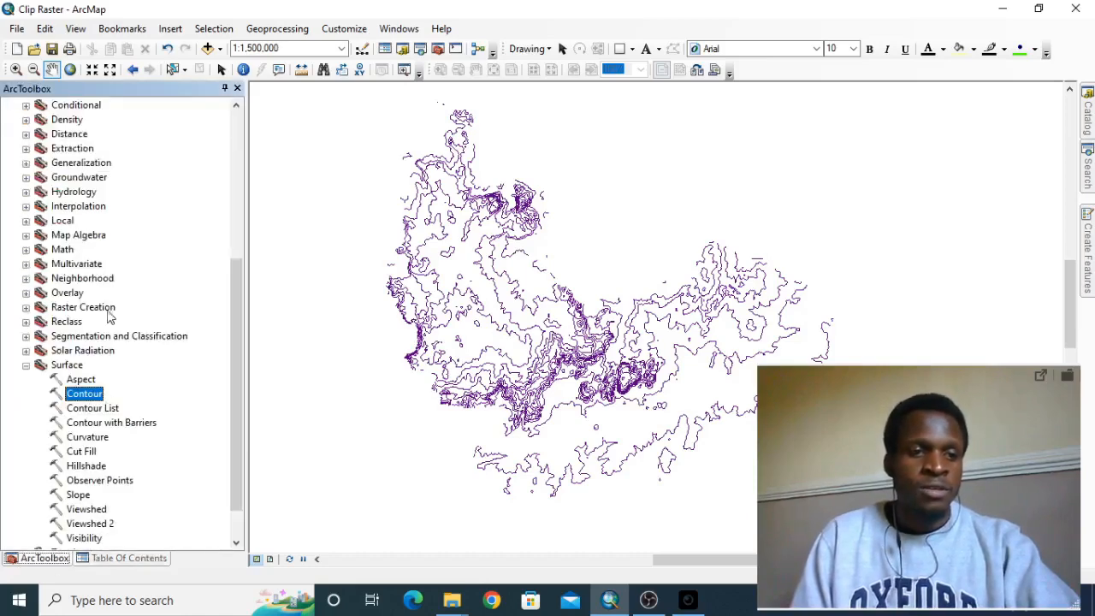
{"action": "scroll", "coordinate": [107, 137], "scroll_direction": "up", "scroll_amount": 6}
{"action": "scroll", "coordinate": [120, 227], "scroll_direction": "down", "scroll_amount": 5}
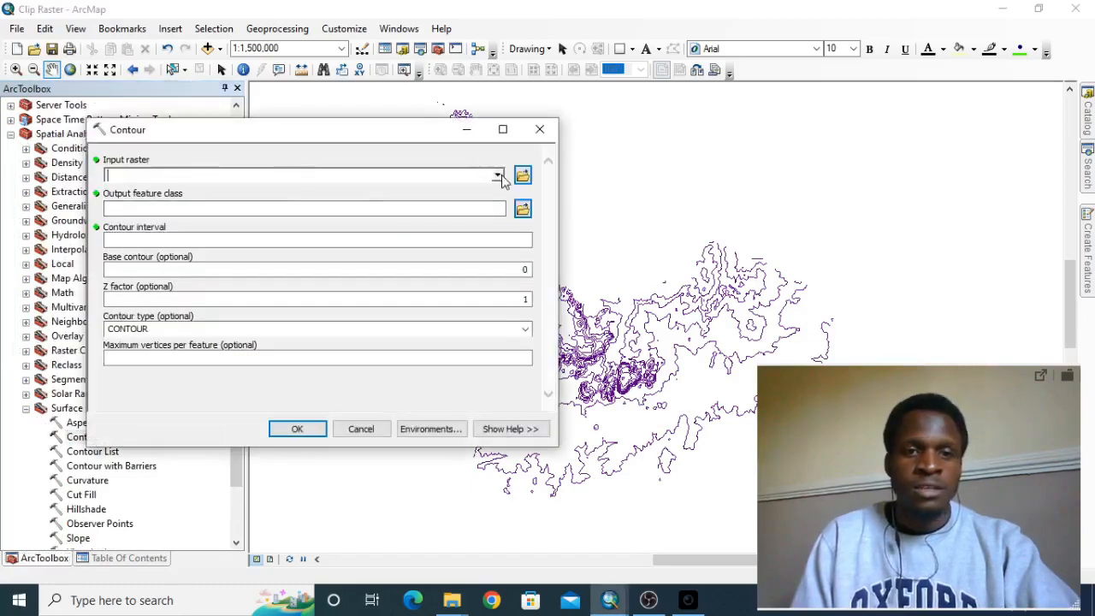
{"action": "left_click", "coordinate": [497, 176]}
{"action": "left_click", "coordinate": [159, 186]}
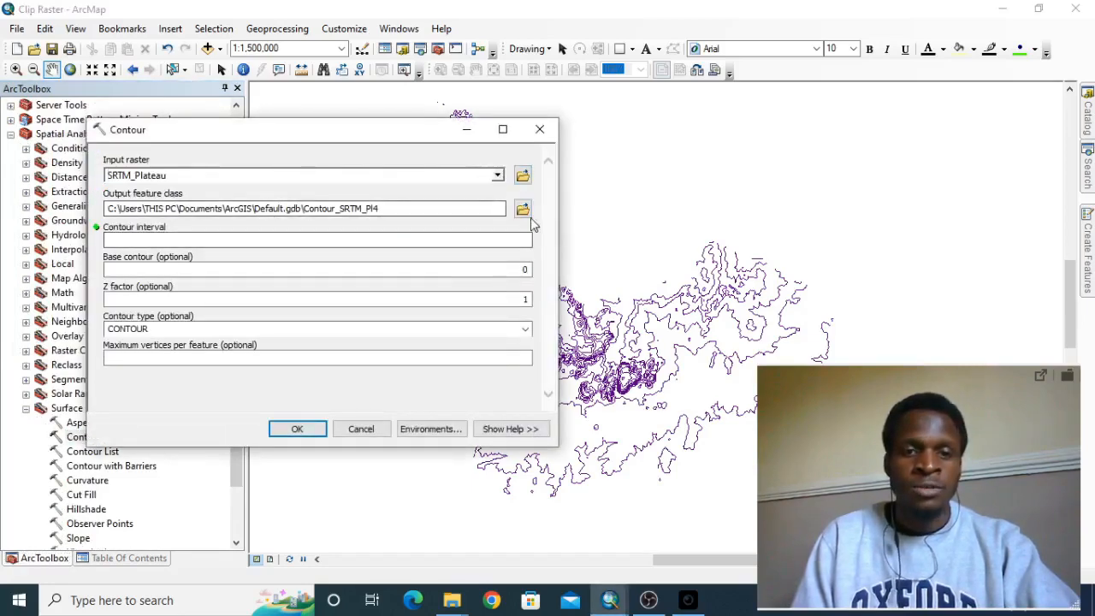
Set the output feature class to Contour_150.shp in the MapInstinct Data folder, basing the name on the existing Contour_100.shp
{"action": "left_click", "coordinate": [523, 209]}
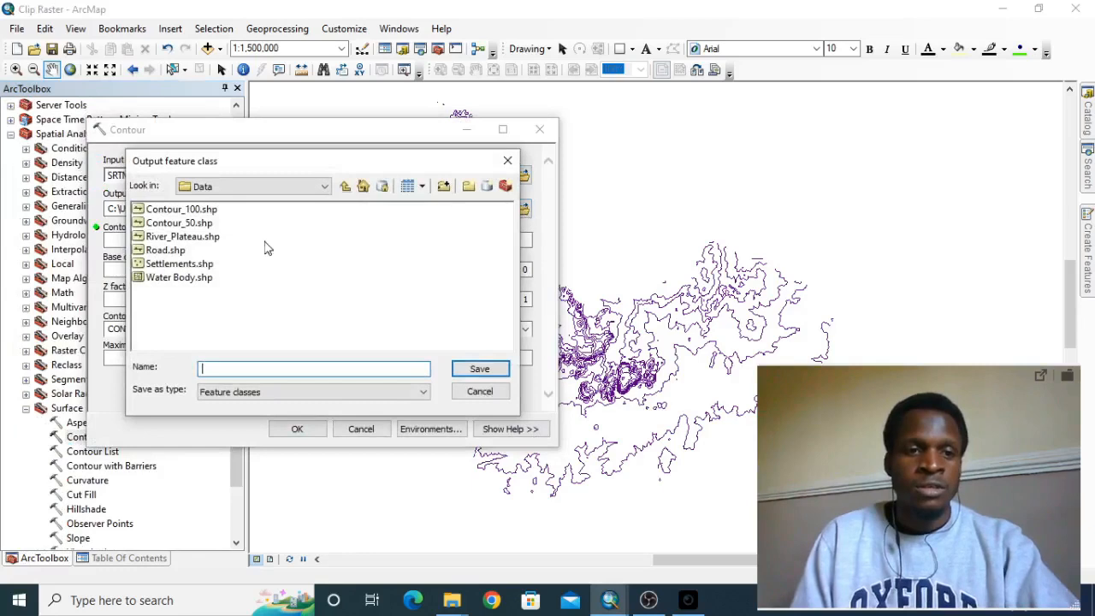
{"action": "left_click", "coordinate": [192, 210]}
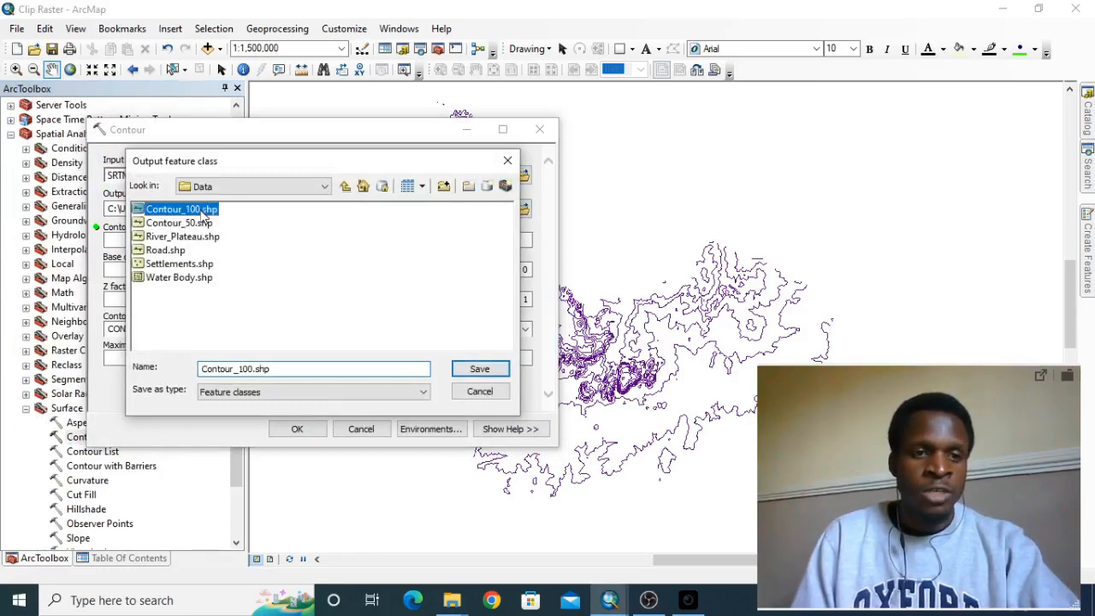
{"action": "left_click", "coordinate": [247, 368]}
{"action": "key", "text": "BackSpace"}
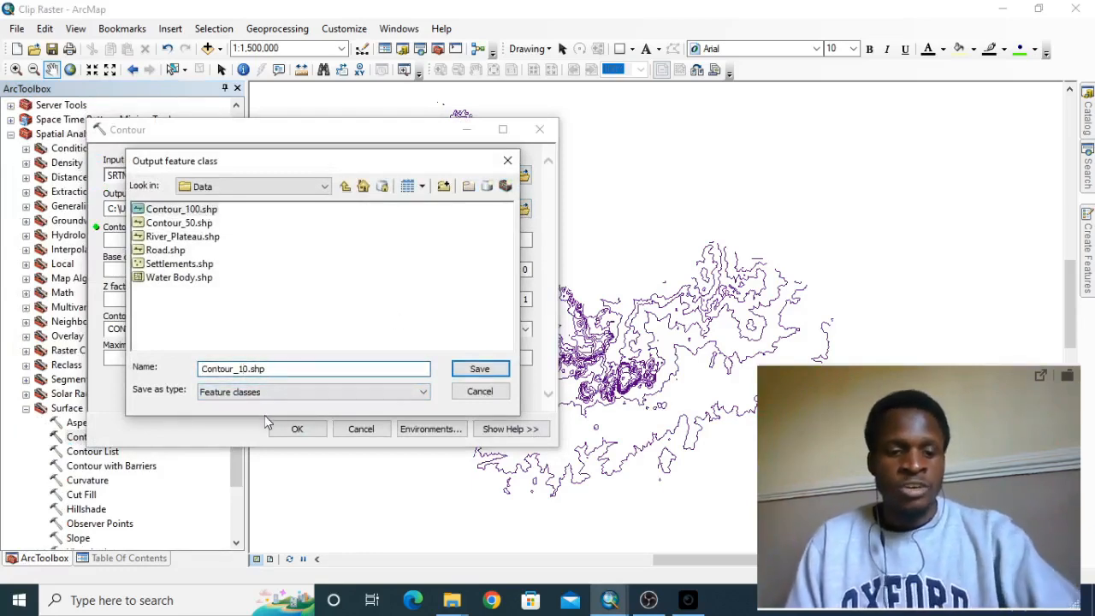
{"action": "type", "text": "5"}
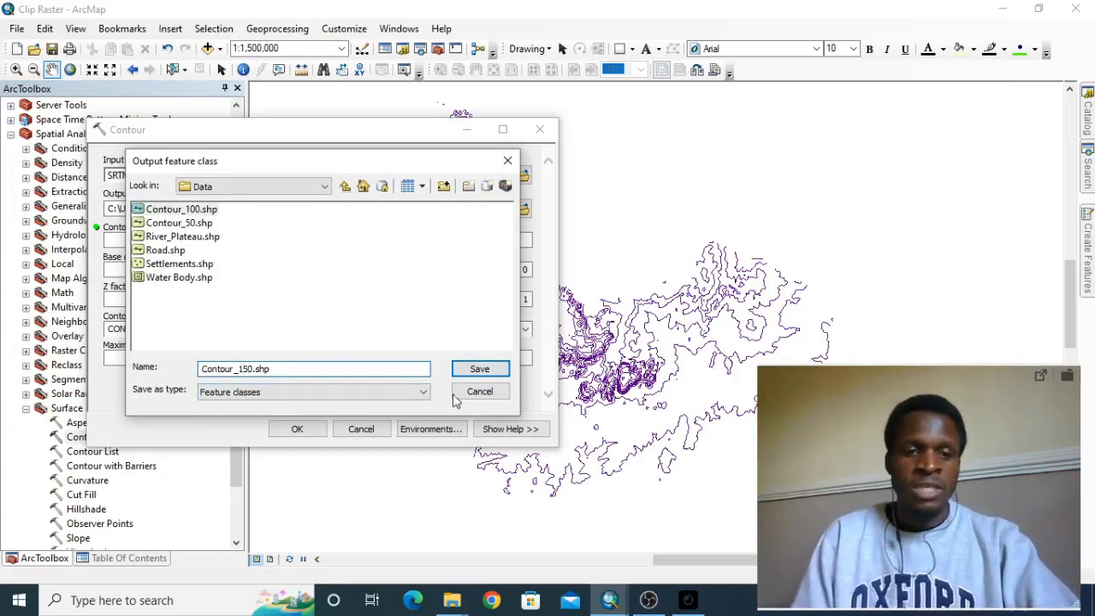
{"action": "left_click", "coordinate": [485, 368]}
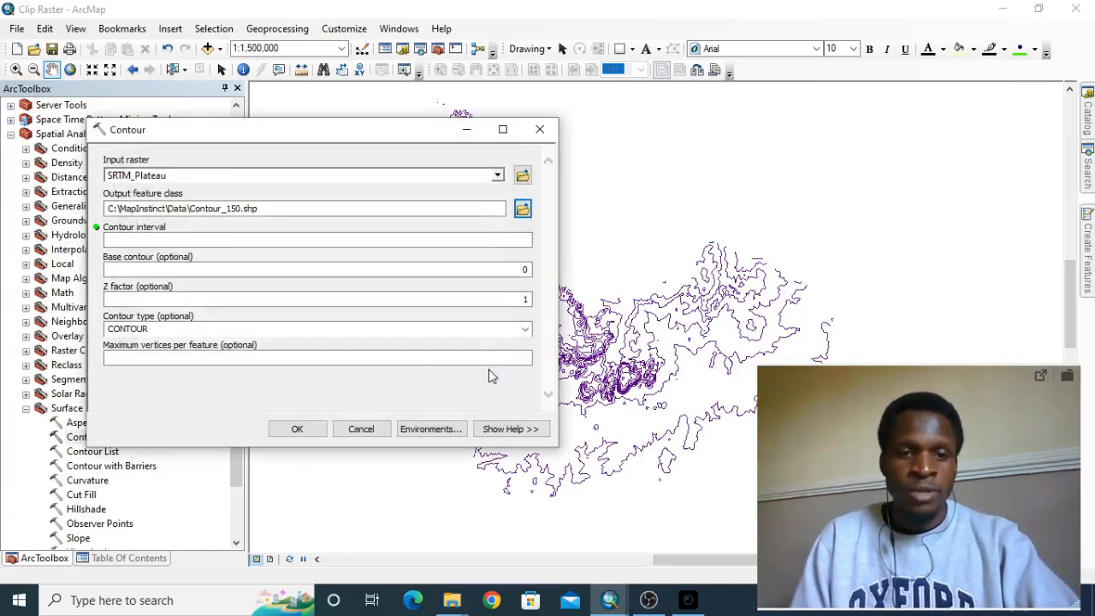
Set the contour interval to 150 and run the Contour tool
{"action": "left_click", "coordinate": [504, 238]}
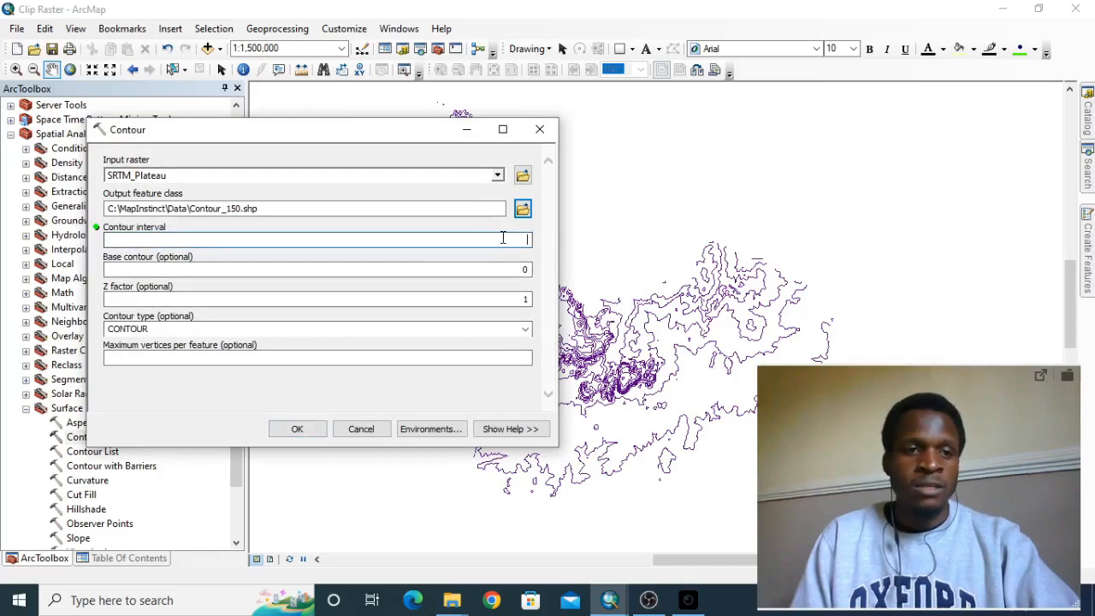
{"action": "type", "text": "150"}
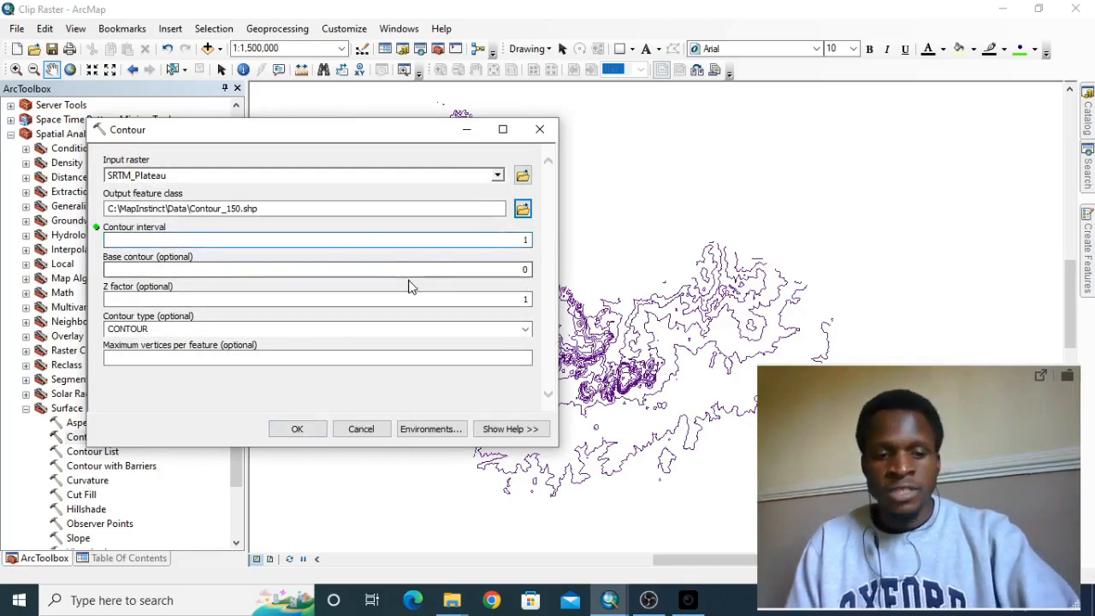
{"action": "left_click", "coordinate": [297, 428]}
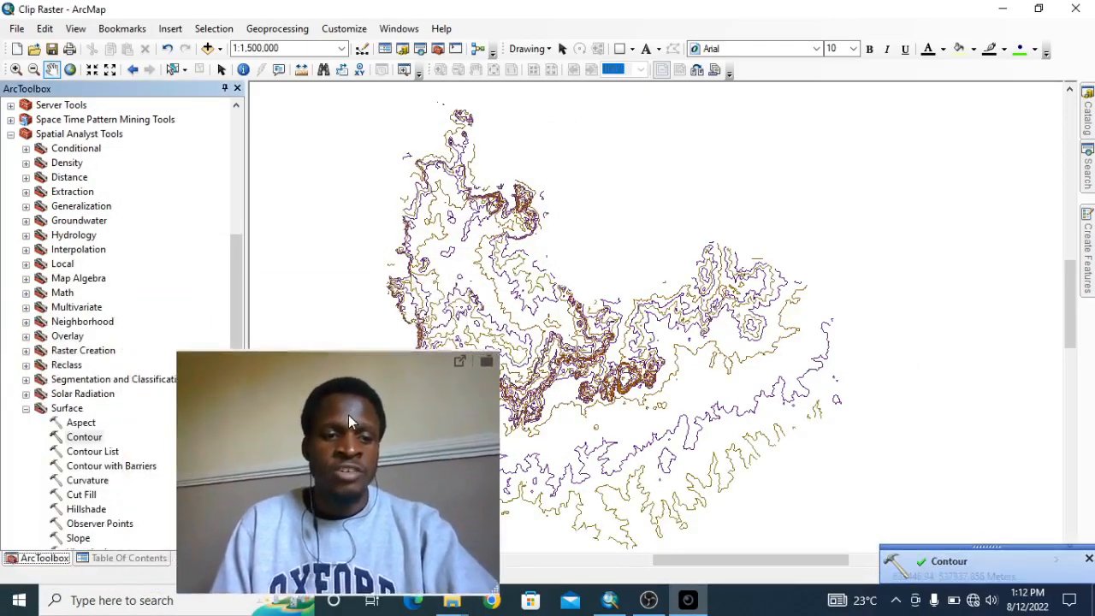
Hide the Contour_100 layer to inspect the Contour_150 lines on their own, and show it again for comparison
{"action": "left_click", "coordinate": [111, 558]}
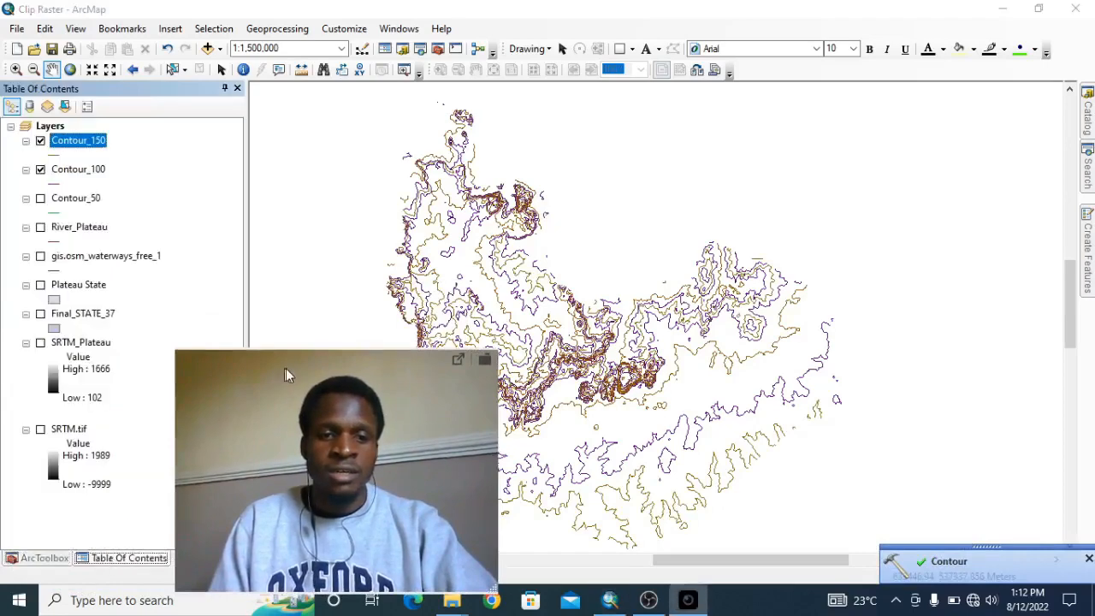
{"action": "left_click_drag", "start_coordinate": [124, 360], "coordinate": [111, 389]}
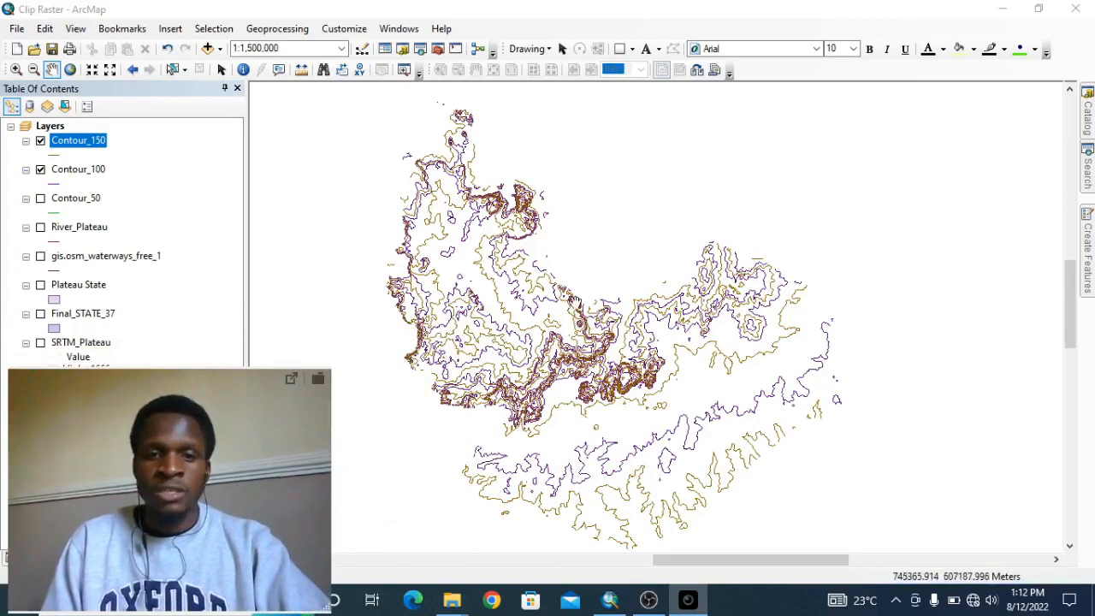
{"action": "left_click_drag", "start_coordinate": [573, 305], "coordinate": [616, 281]}
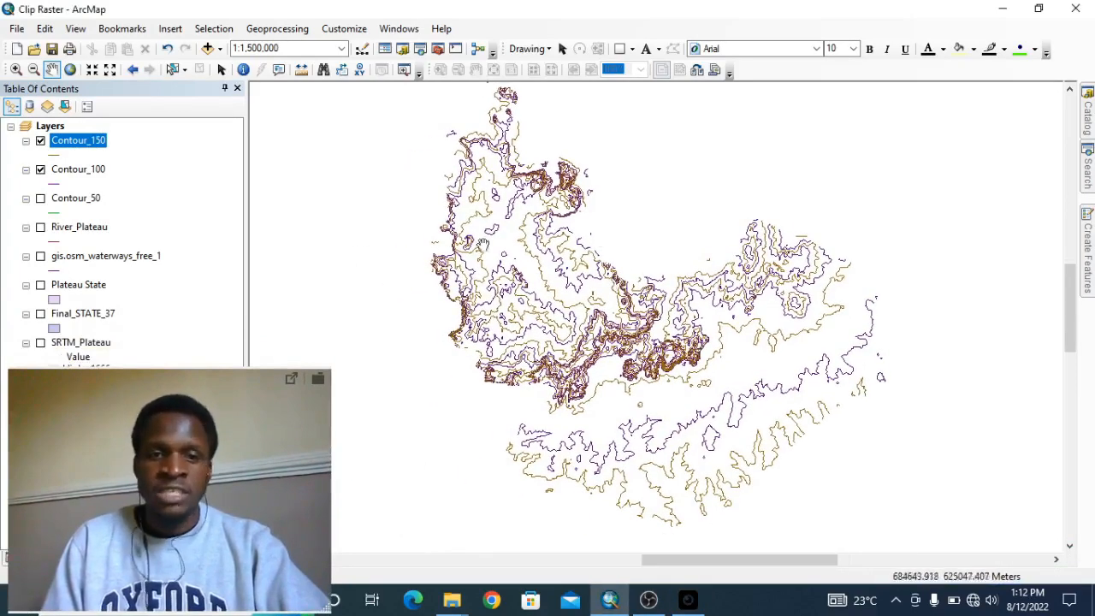
{"action": "left_click", "coordinate": [40, 171]}
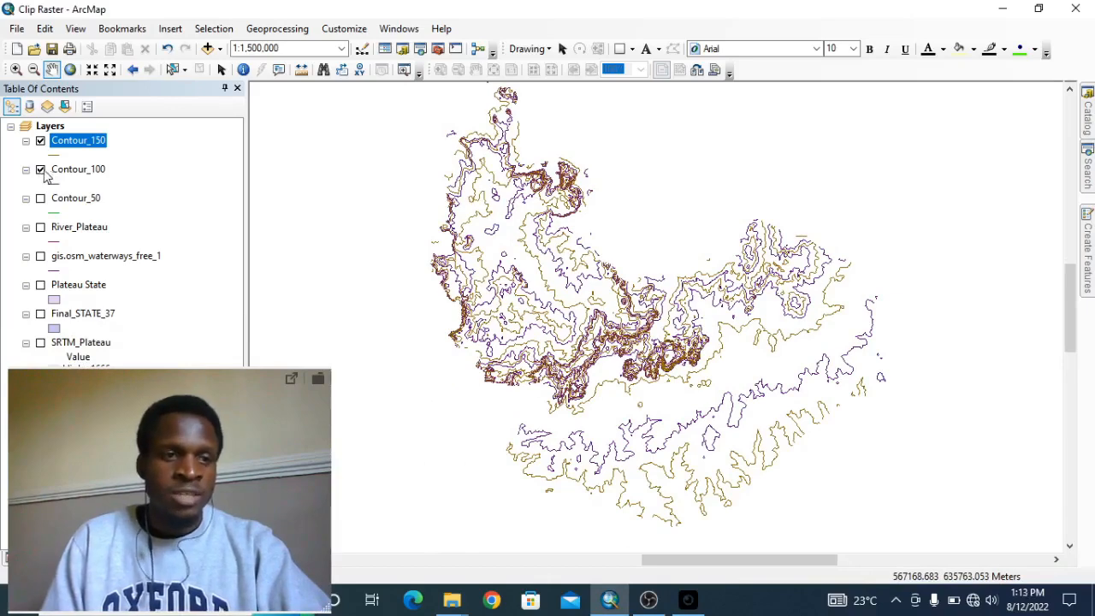
{"action": "left_click", "coordinate": [49, 172], "text": "ctrl"}
{"action": "left_click", "coordinate": [40, 170]}
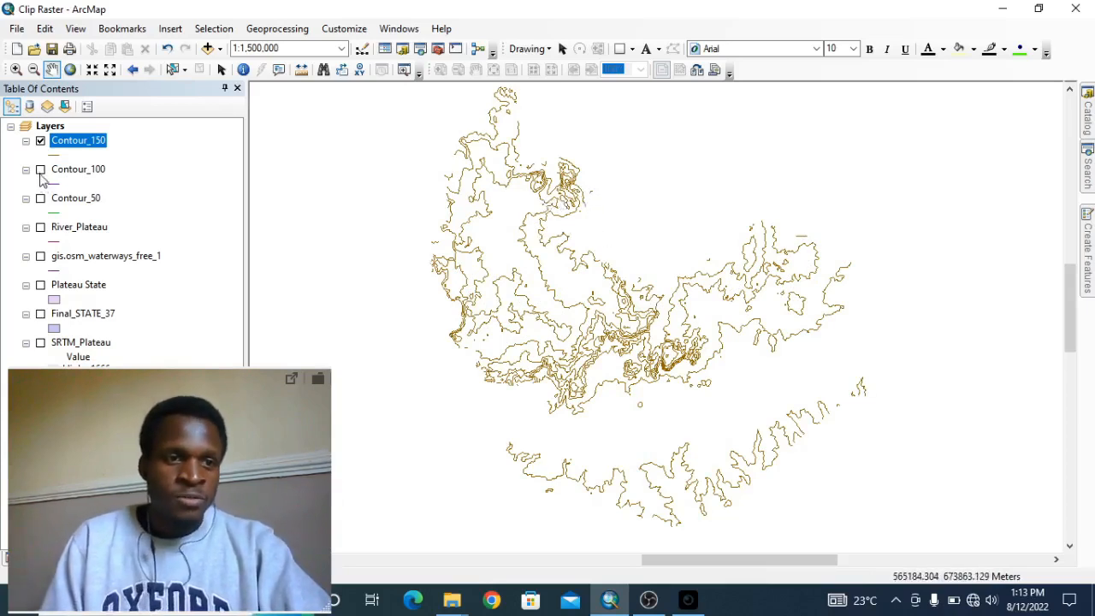
{"action": "left_click", "coordinate": [41, 170]}
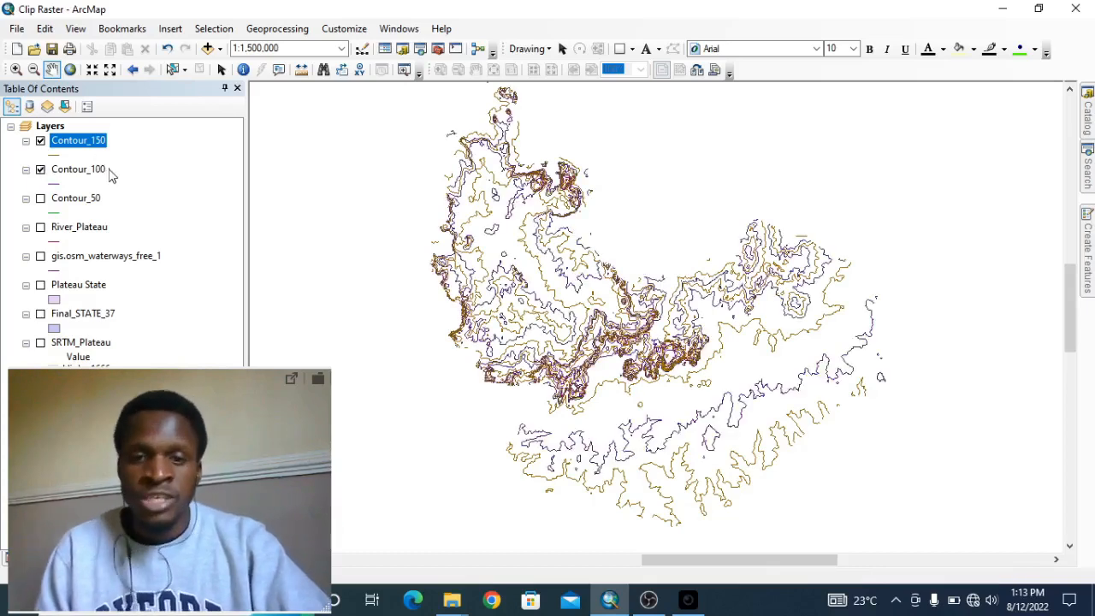
Compare the density of the Contour_150, Contour_100 and Contour_50 lines together, with the Contour_50 layer shown as well
{"action": "scroll", "coordinate": [599, 261], "scroll_direction": "up", "scroll_amount": 2}
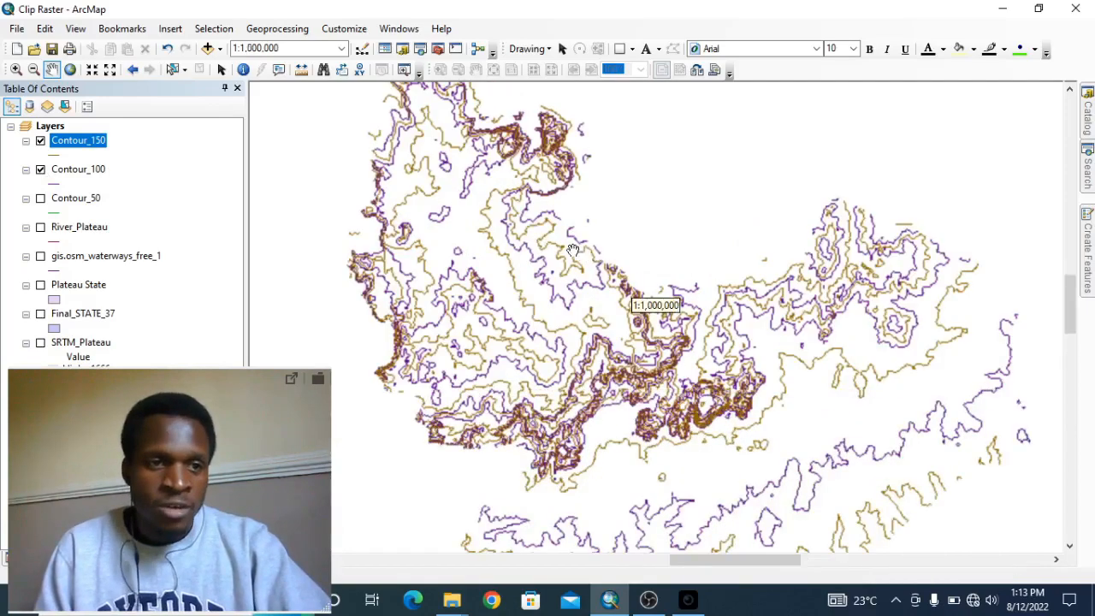
{"action": "left_click_drag", "start_coordinate": [543, 226], "coordinate": [572, 253]}
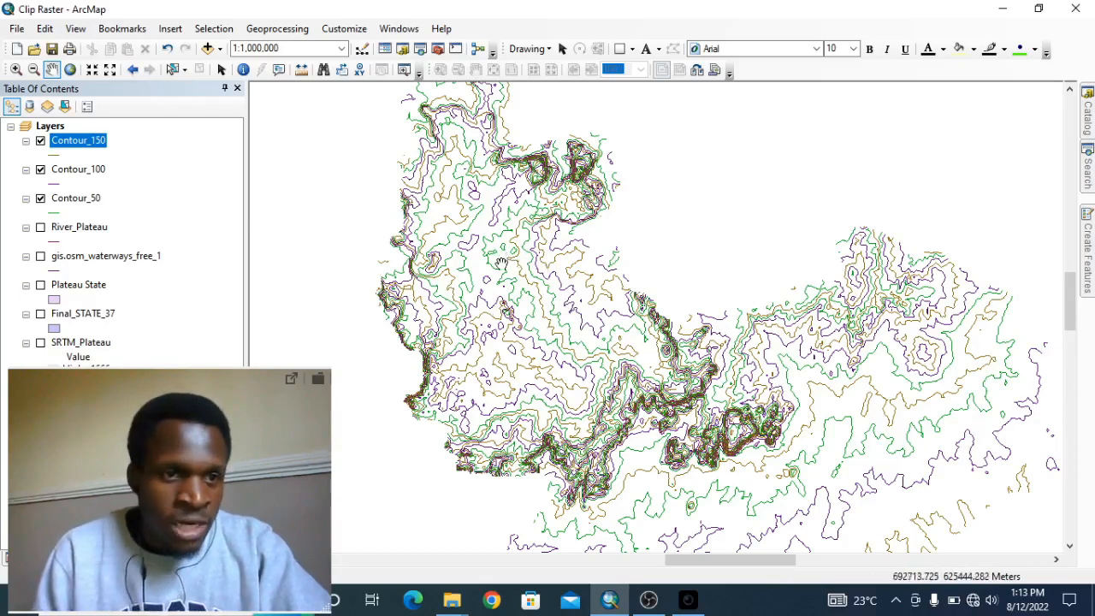
{"action": "scroll", "coordinate": [497, 278], "scroll_direction": "down", "scroll_amount": 1}
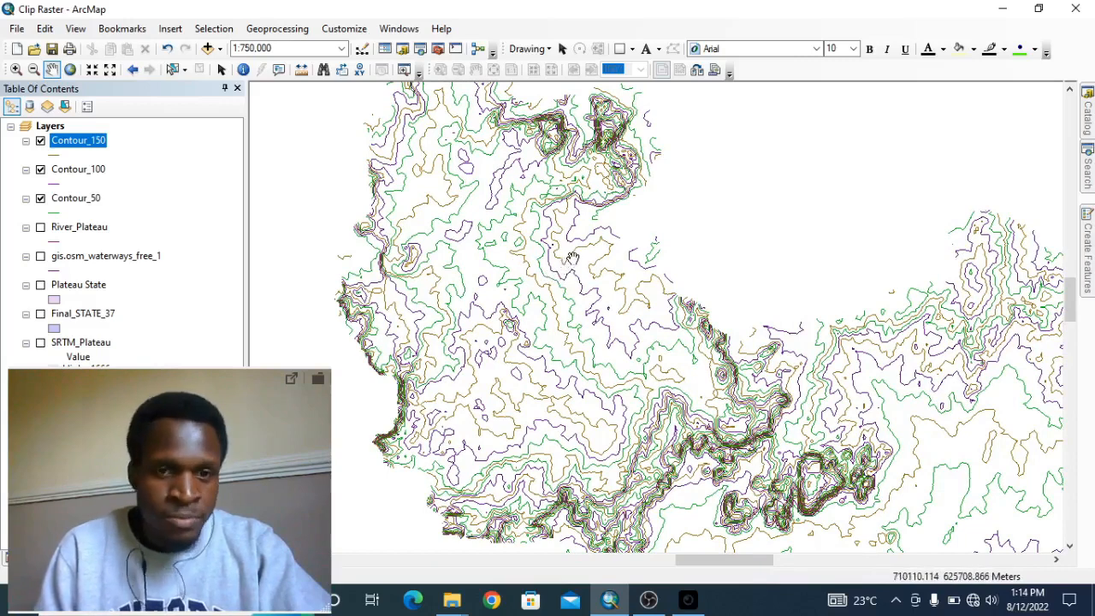
{"action": "scroll", "coordinate": [572, 257], "scroll_direction": "up", "scroll_amount": 1}
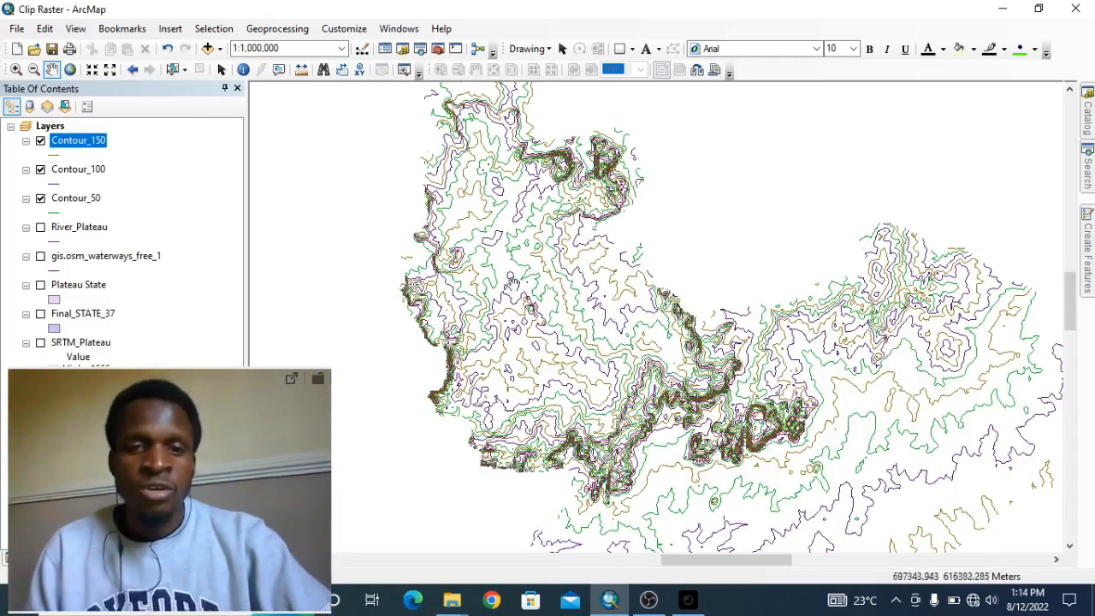
{"action": "scroll", "coordinate": [620, 301], "scroll_direction": "up", "scroll_amount": 1}
{"action": "left_click_drag", "start_coordinate": [713, 346], "coordinate": [705, 325]}
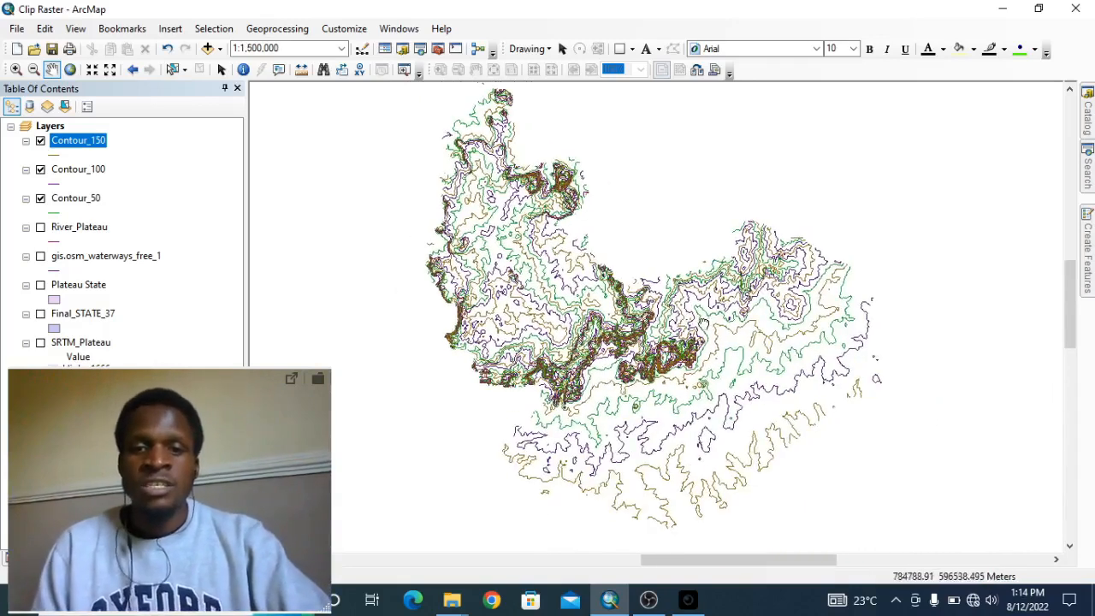